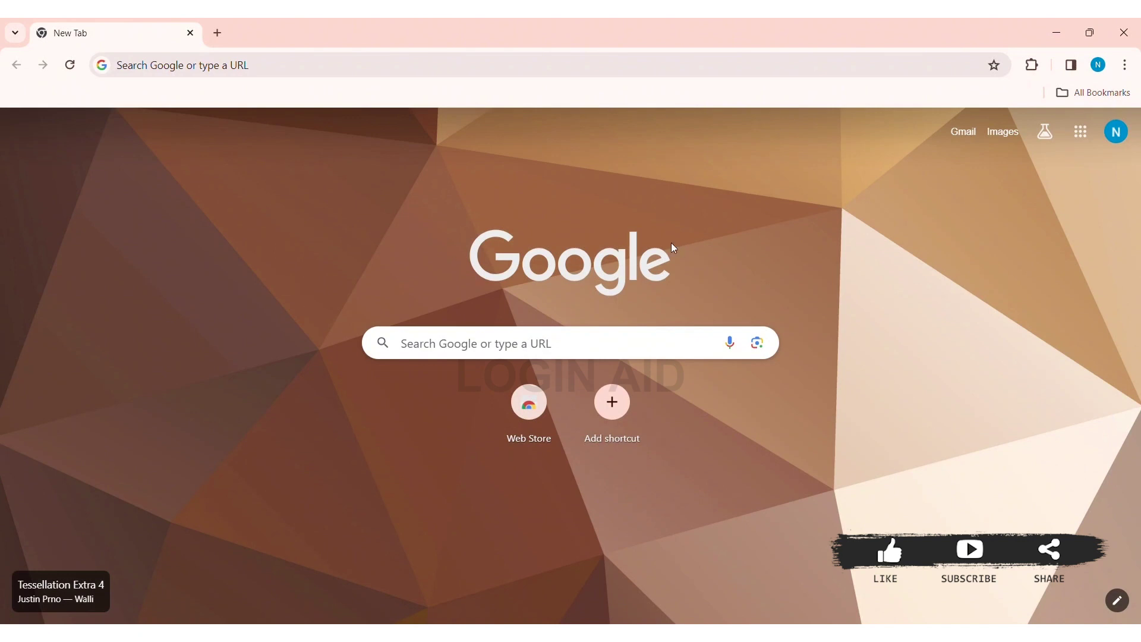
click(463, 64)
text(www.r)
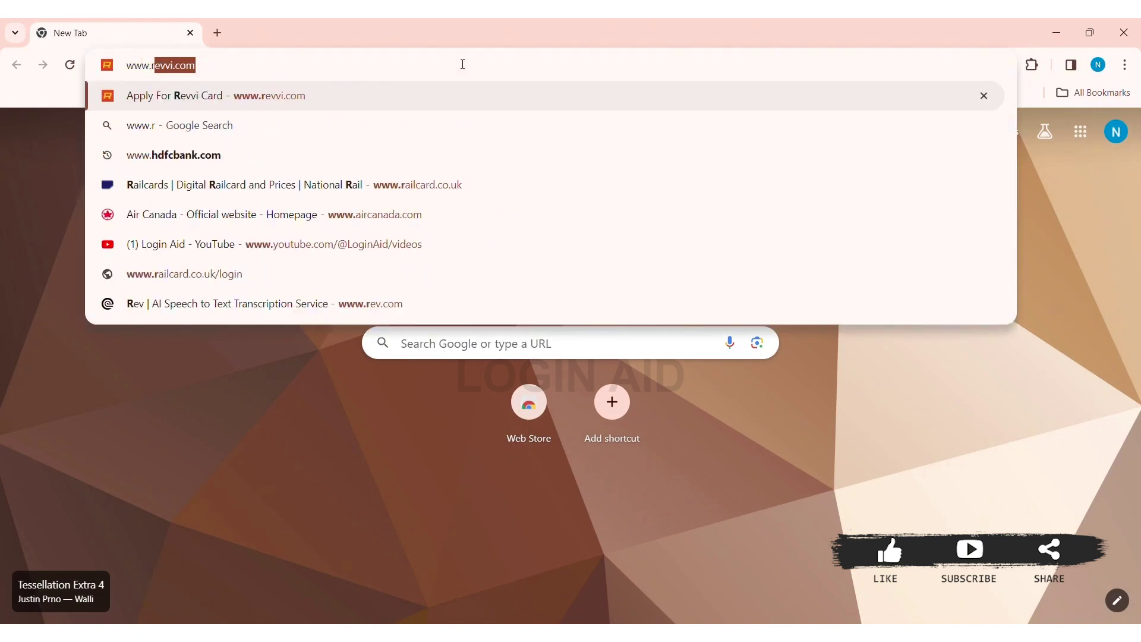
text(evvi.com)
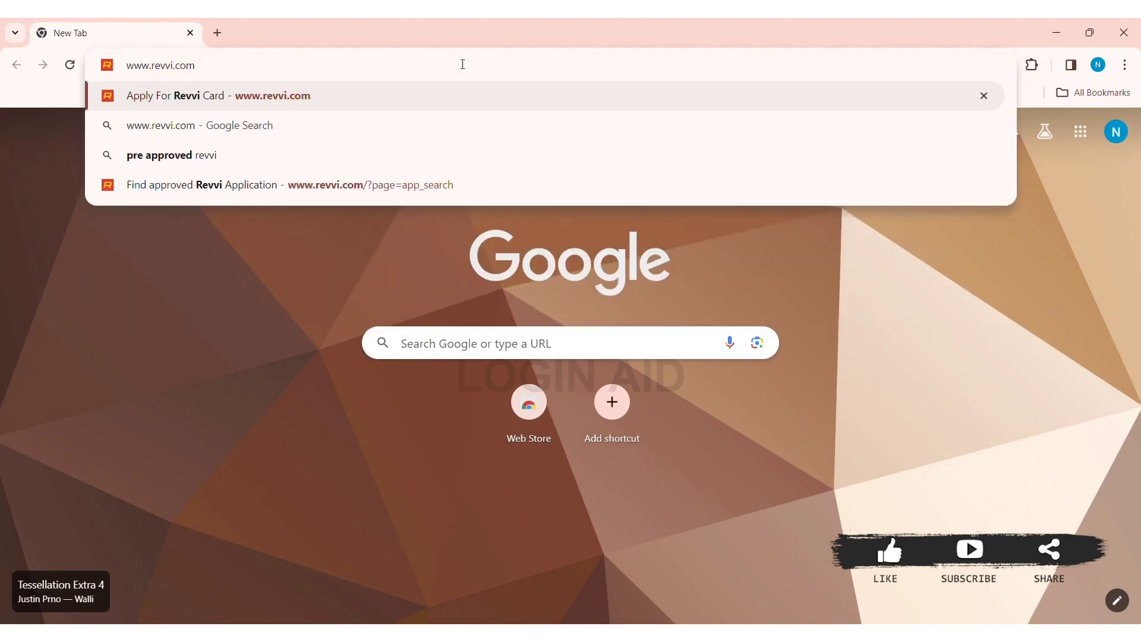
key(Return)
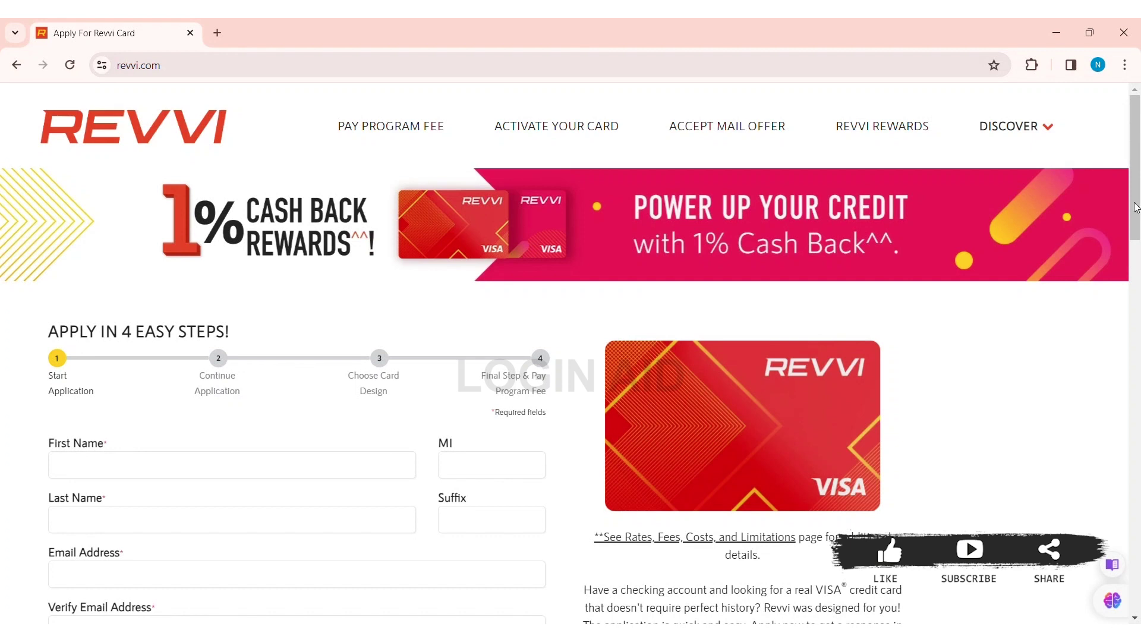
Step: Enter the applicant's first name, middle initial and last name, and set the suffix to 'Ms'
drag(1136, 206, 1128, 268)
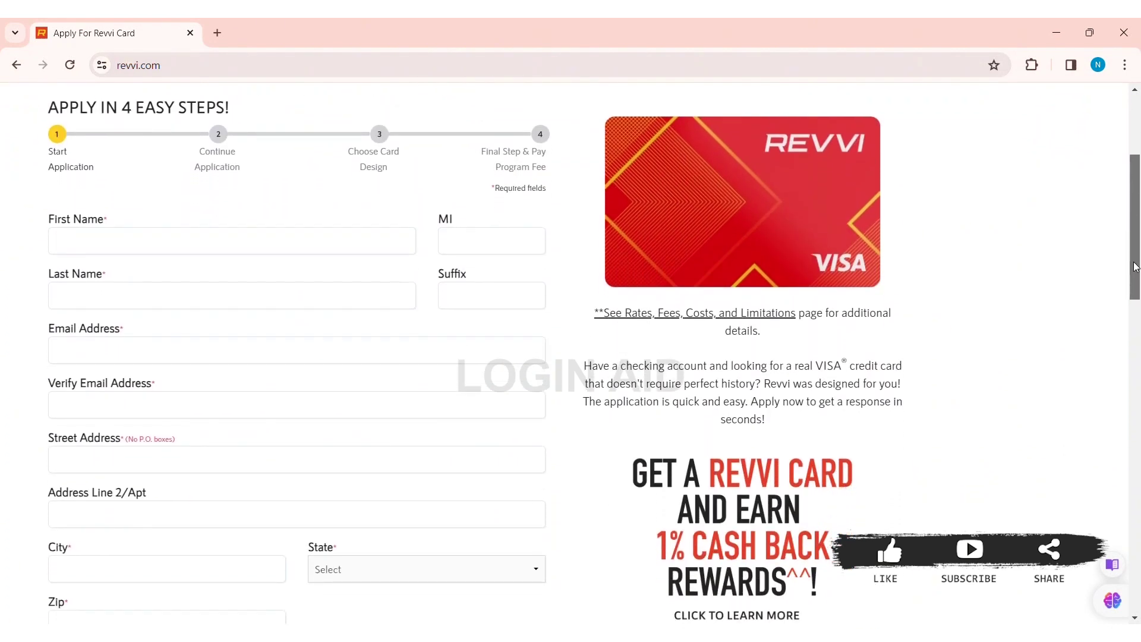
click(159, 242)
text(hannat)
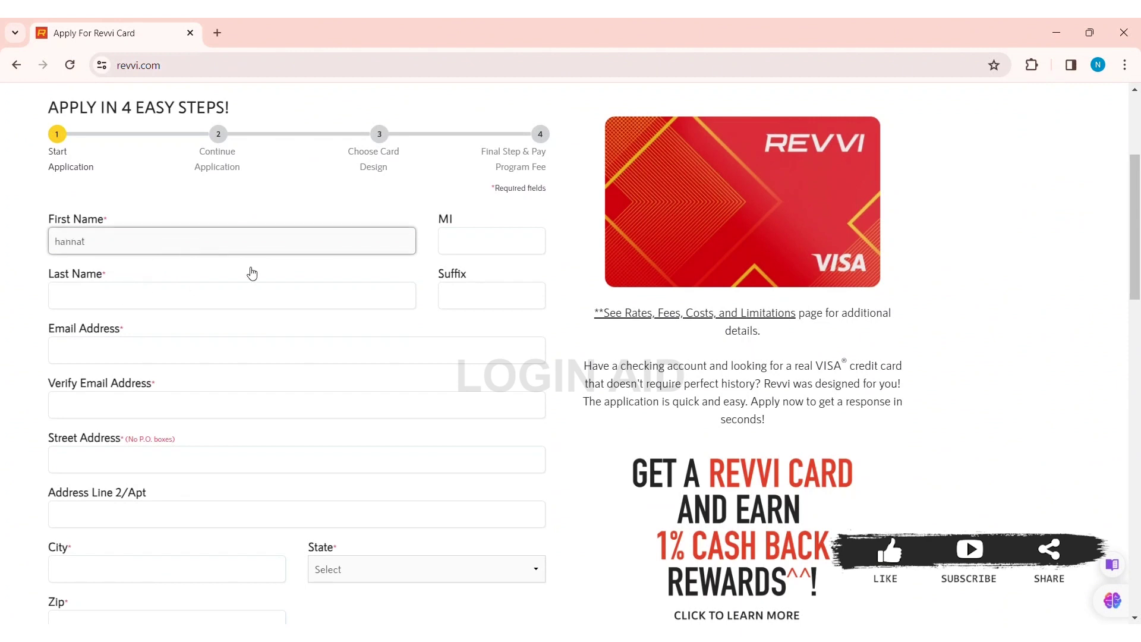
click(475, 253)
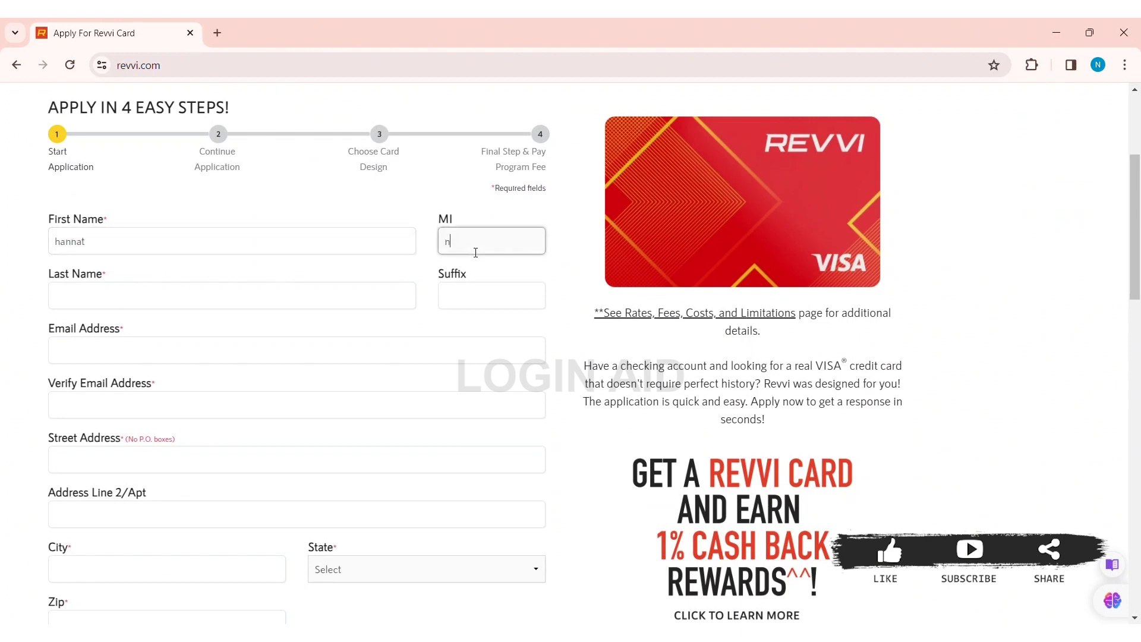
click(119, 301)
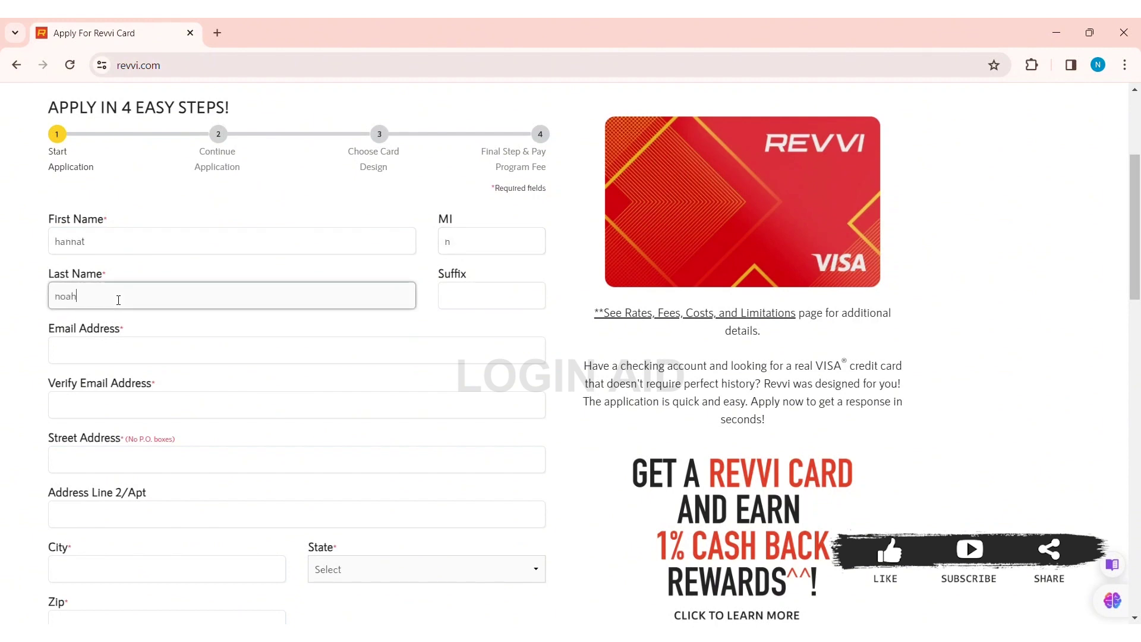
click(472, 299)
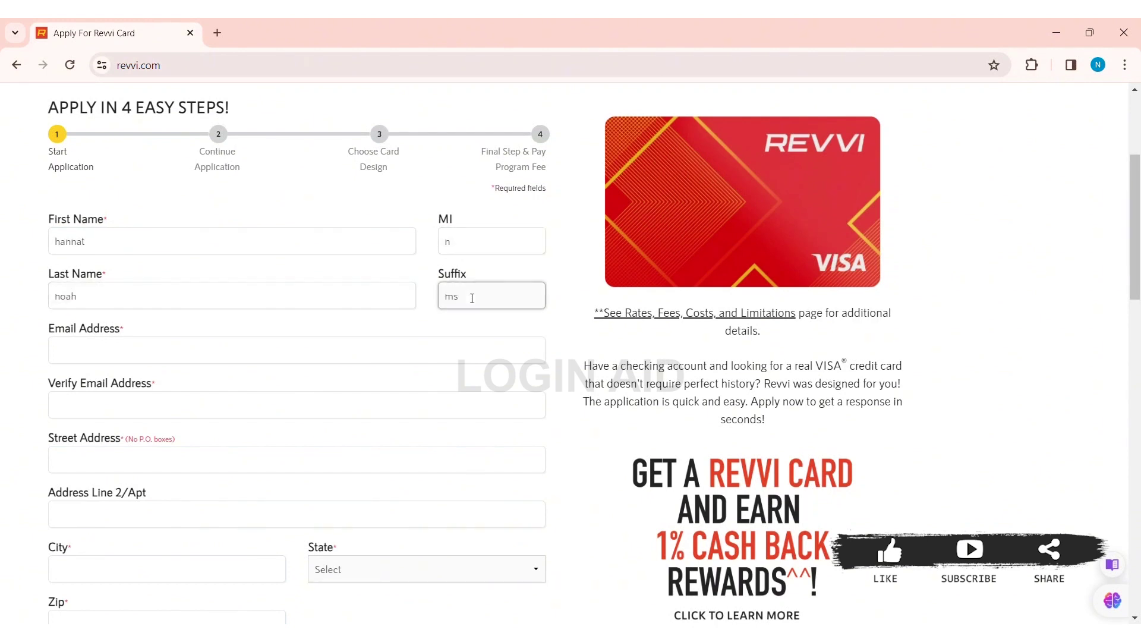
key(BackSpace)
key(BackSpace)
text(Ms)
Step: Enter and confirm the applicant's e-mail address, then fill in the street address
click(223, 355)
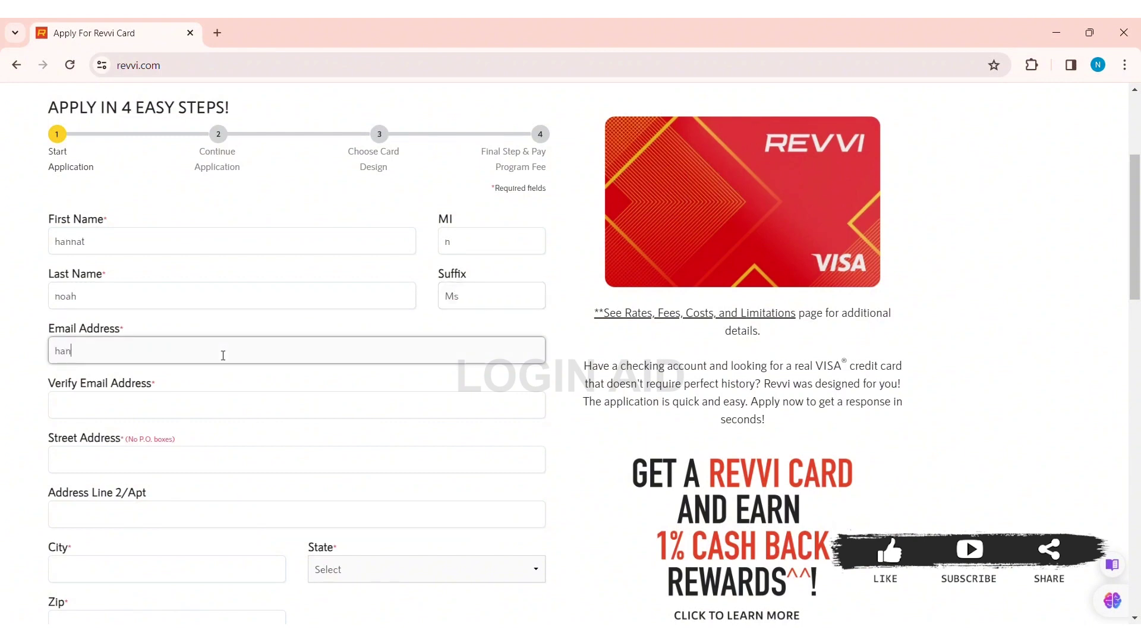
click(133, 411)
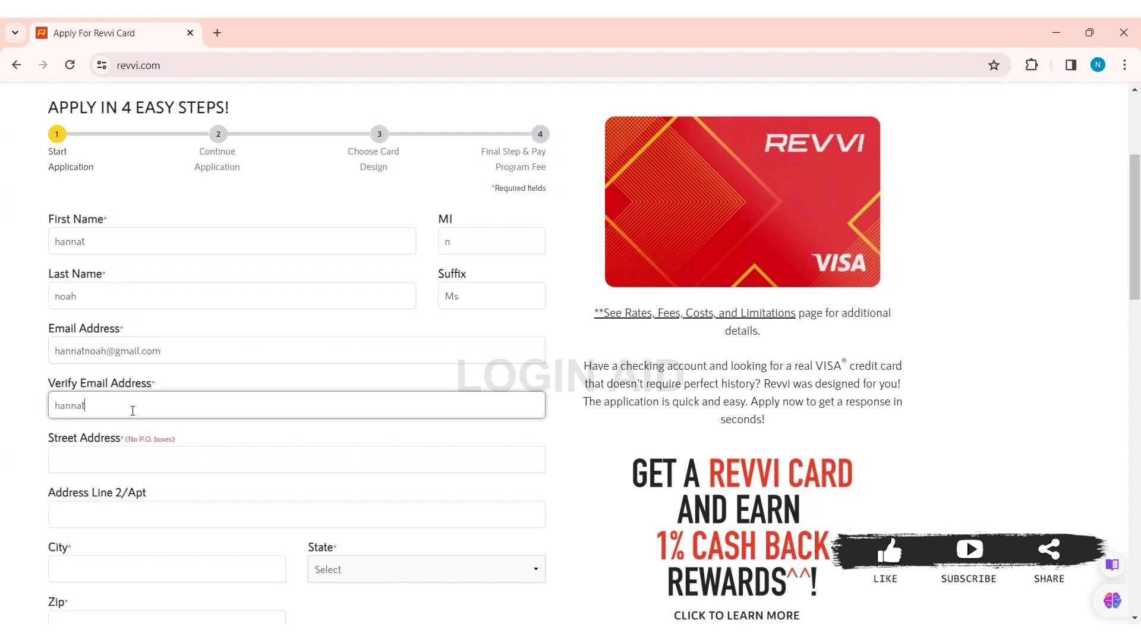
click(96, 459)
text(br)
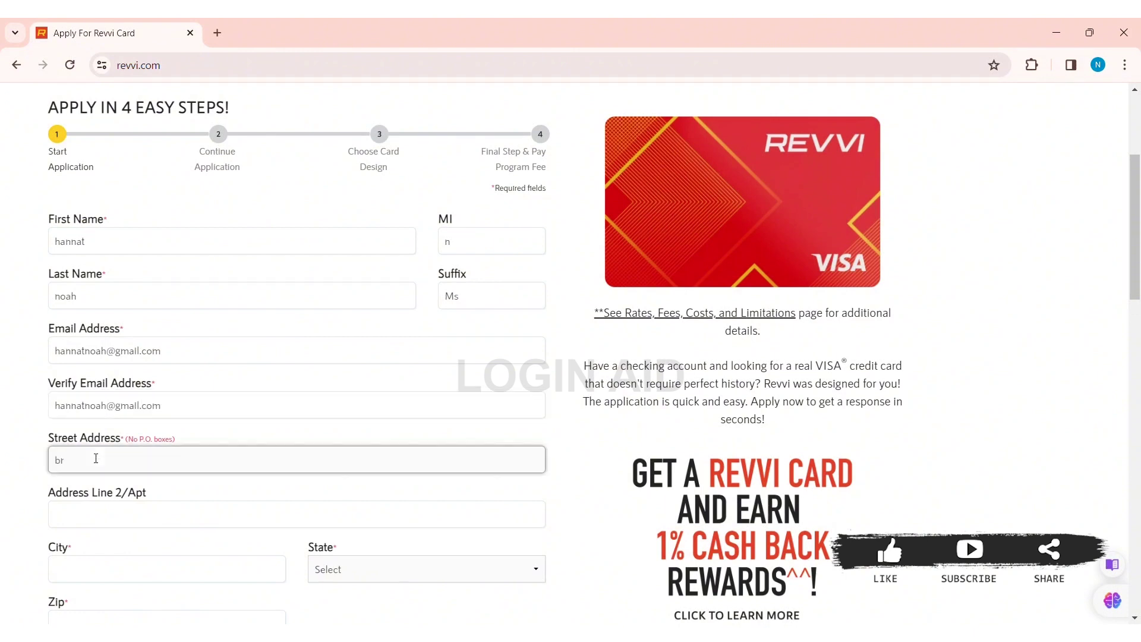
text(oadway manhattan)
drag(1137, 244, 1138, 328)
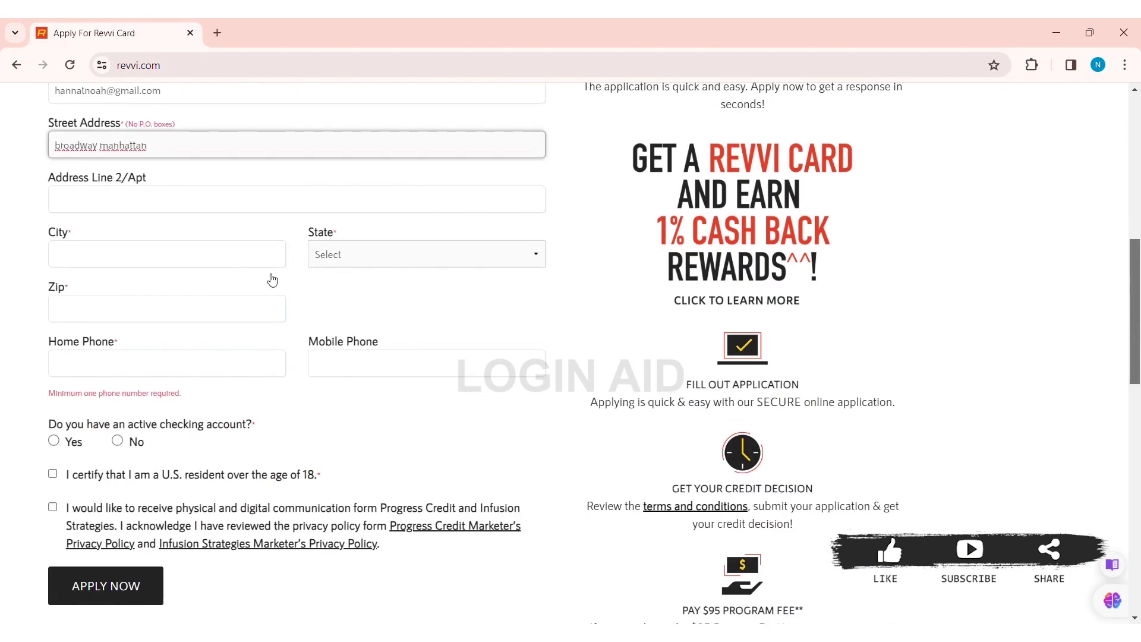
Step: Fill in the applicant's city, state and ZIP code
click(243, 208)
click(184, 261)
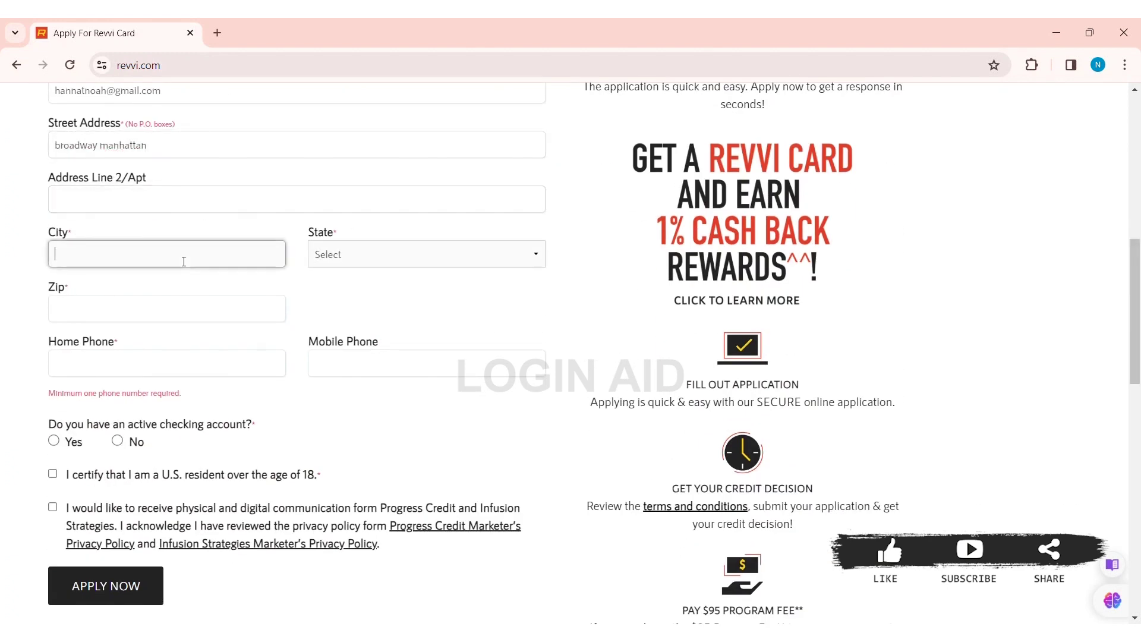
text(manhattan)
key(Tab)
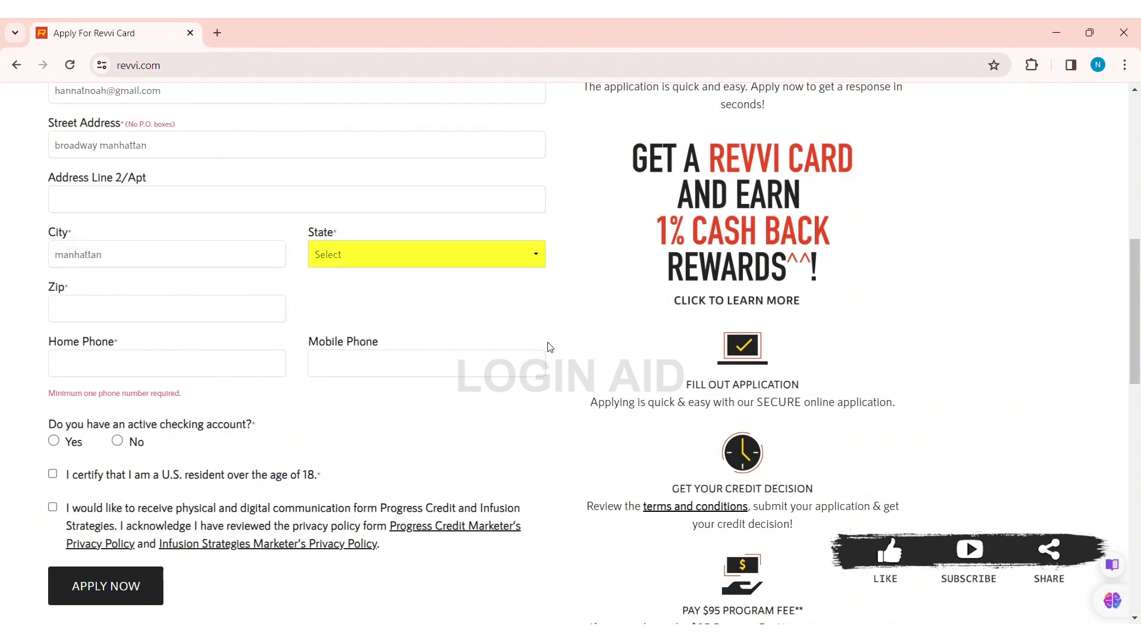
drag(549, 347, 532, 255)
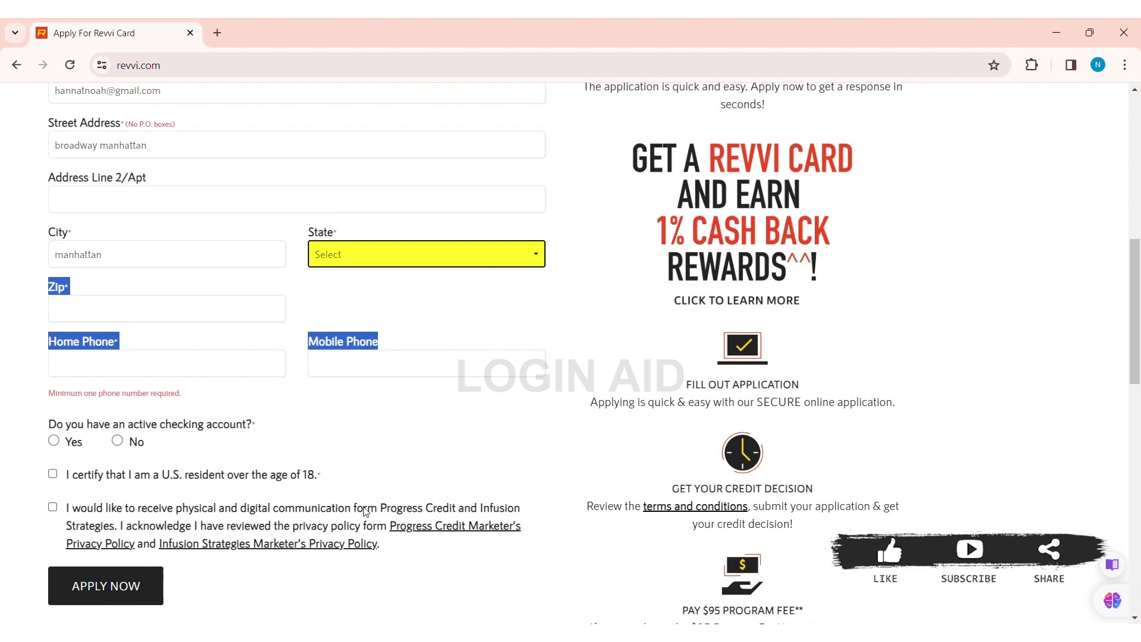
text(new york)
click(575, 297)
click(181, 309)
text(10004)
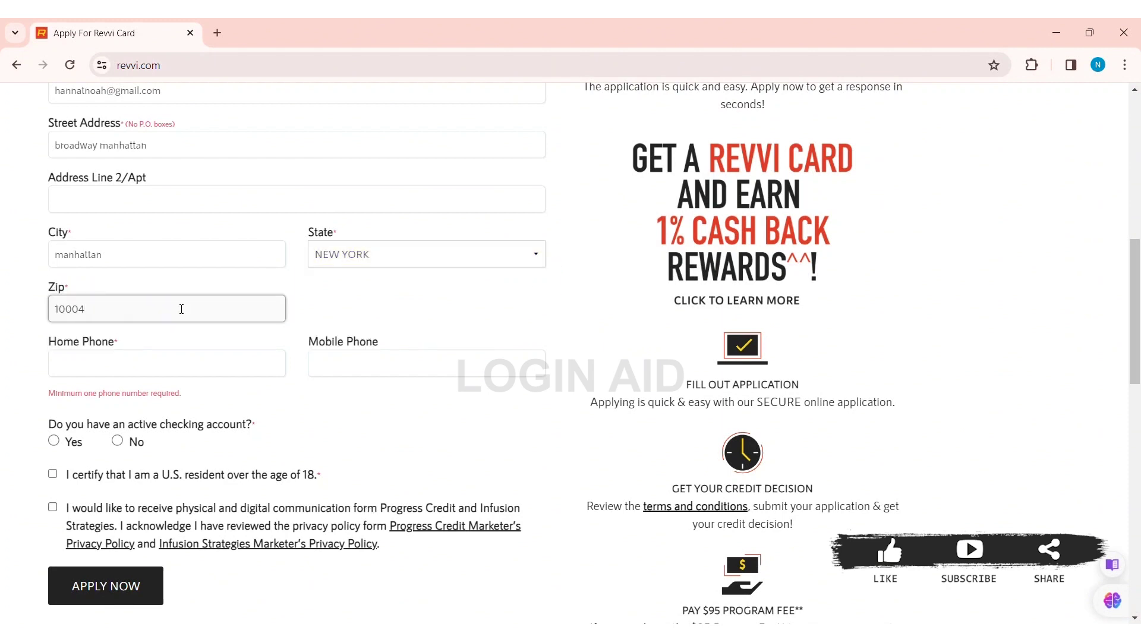
Step: Enter the applicant's home and mobile phone numbers
click(102, 369)
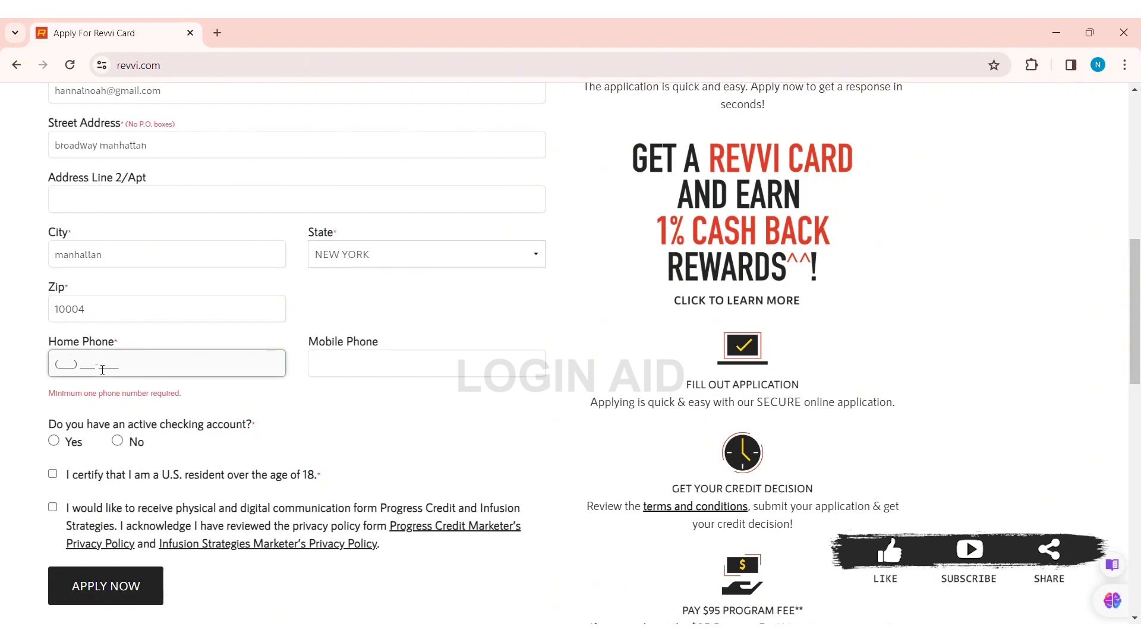
click(333, 363)
text(222)
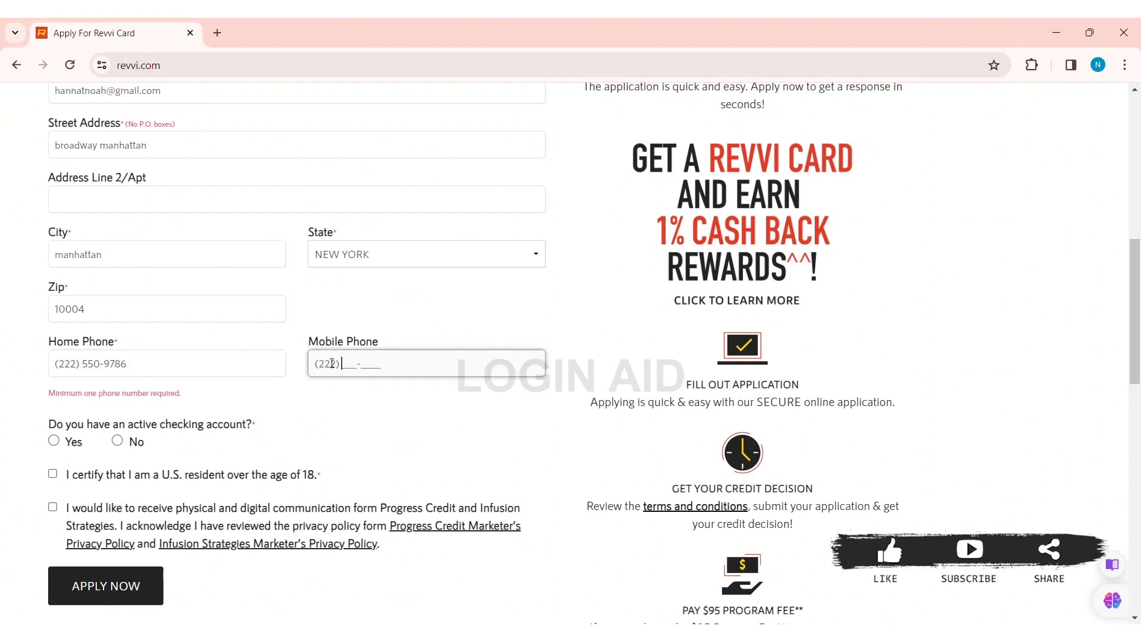
click(142, 369)
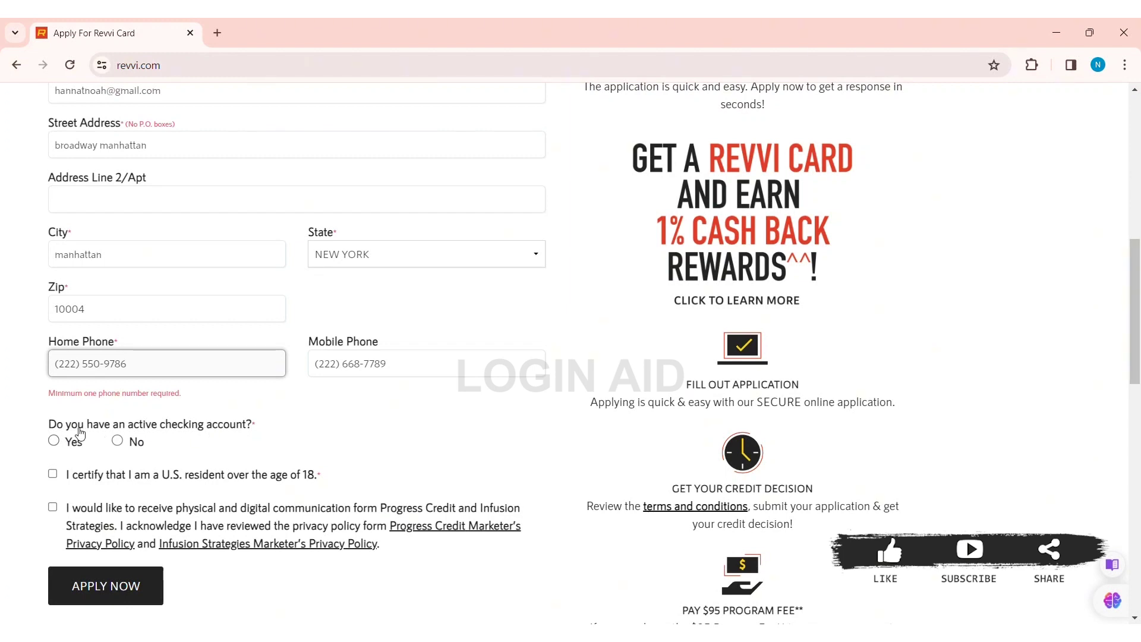
Step: Answer No to having a checking account, accept both agreements, and submit step one
click(117, 440)
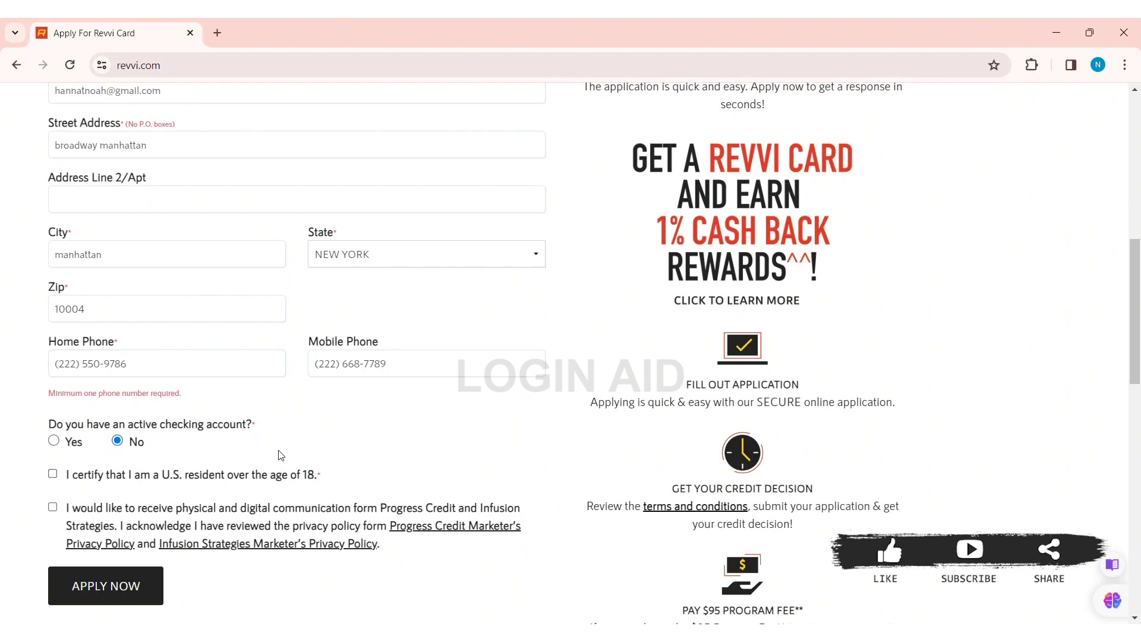
click(53, 475)
click(52, 508)
click(132, 586)
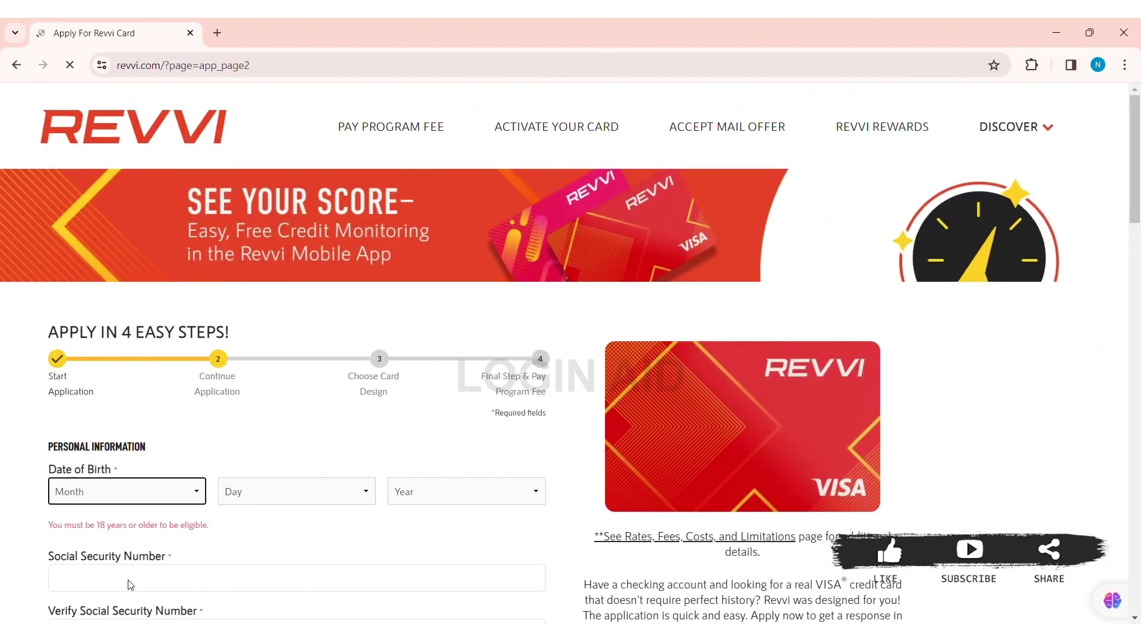
Step: Enter the applicant's date of birth and Social Security number, and verify the number
drag(1138, 183, 1138, 238)
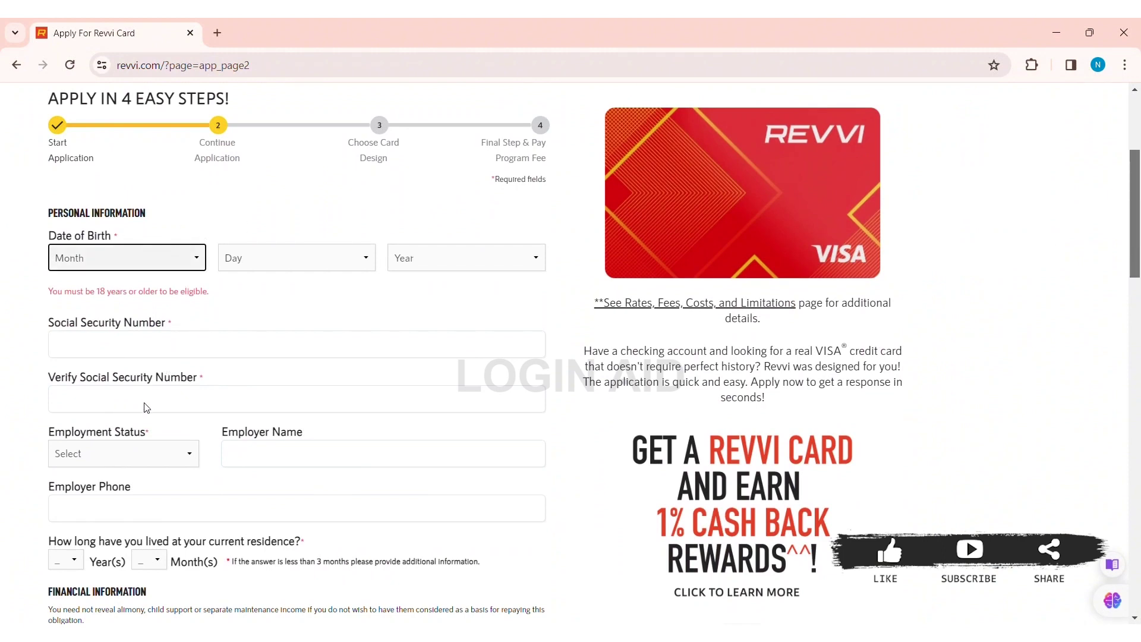
text(09)
click(319, 257)
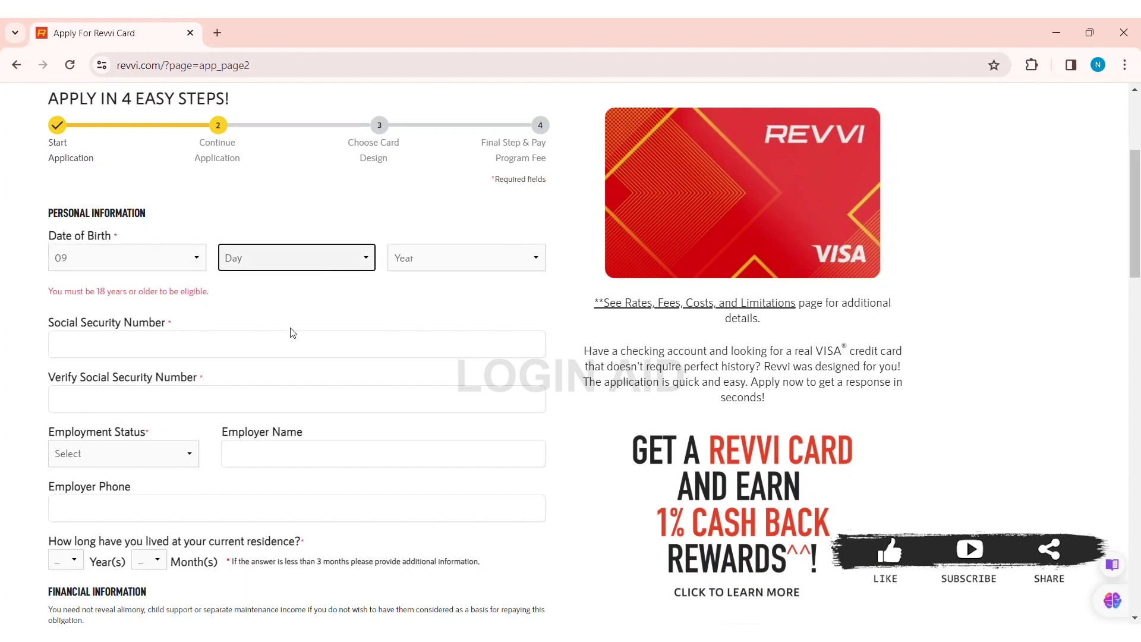
text(03)
click(429, 264)
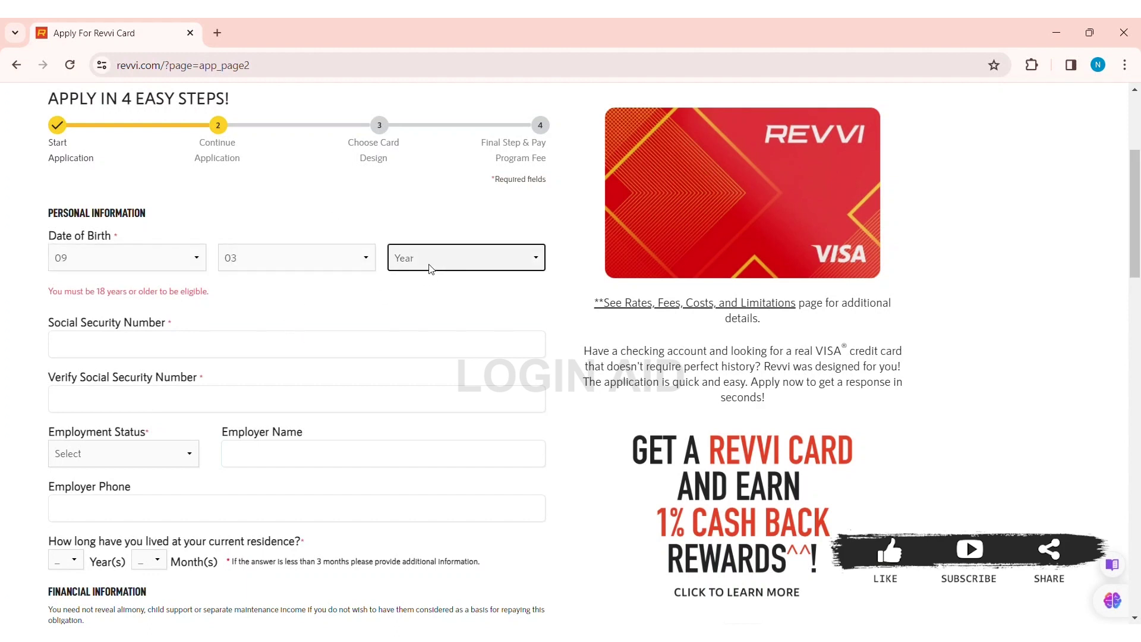
text(2000)
click(150, 355)
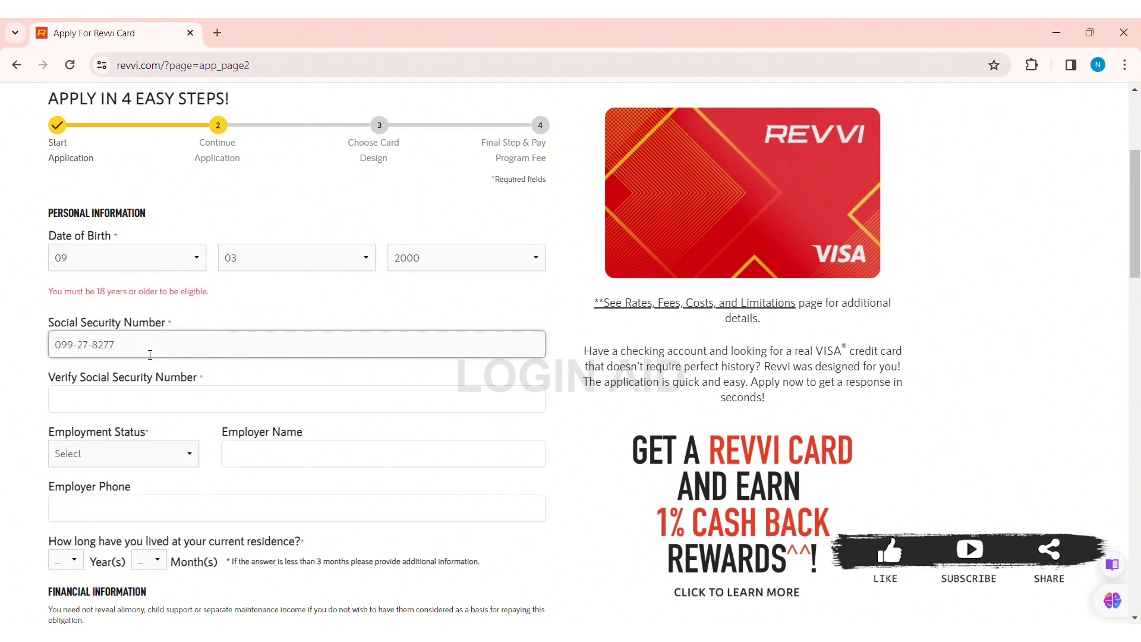
click(118, 401)
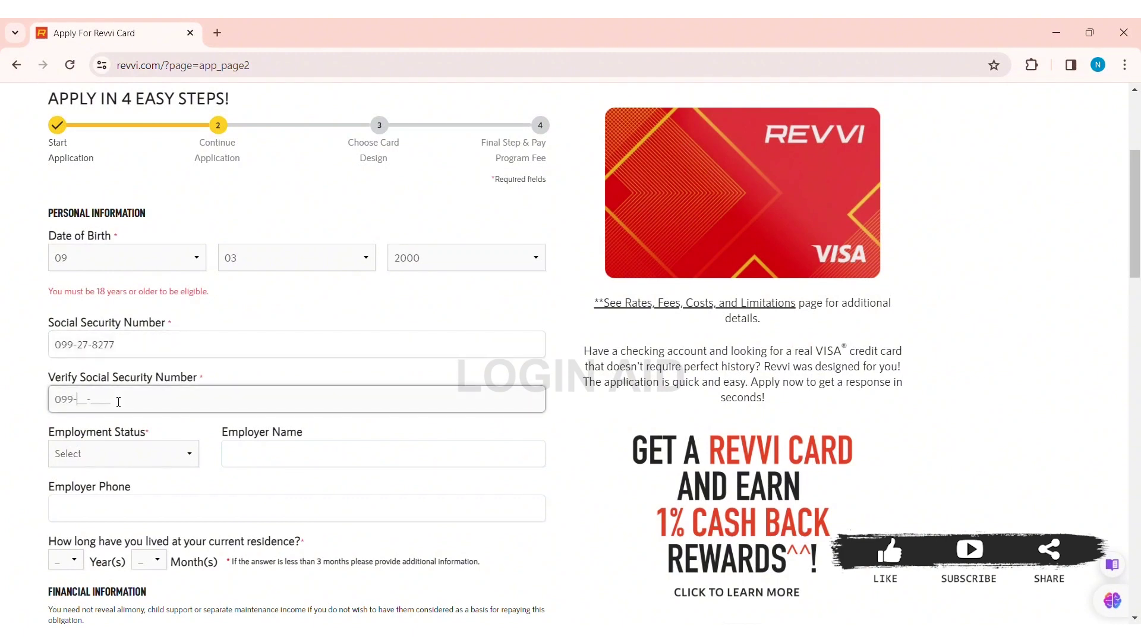
Step: Set employment status to Self Employed and move through the employer name and phone fields
click(136, 455)
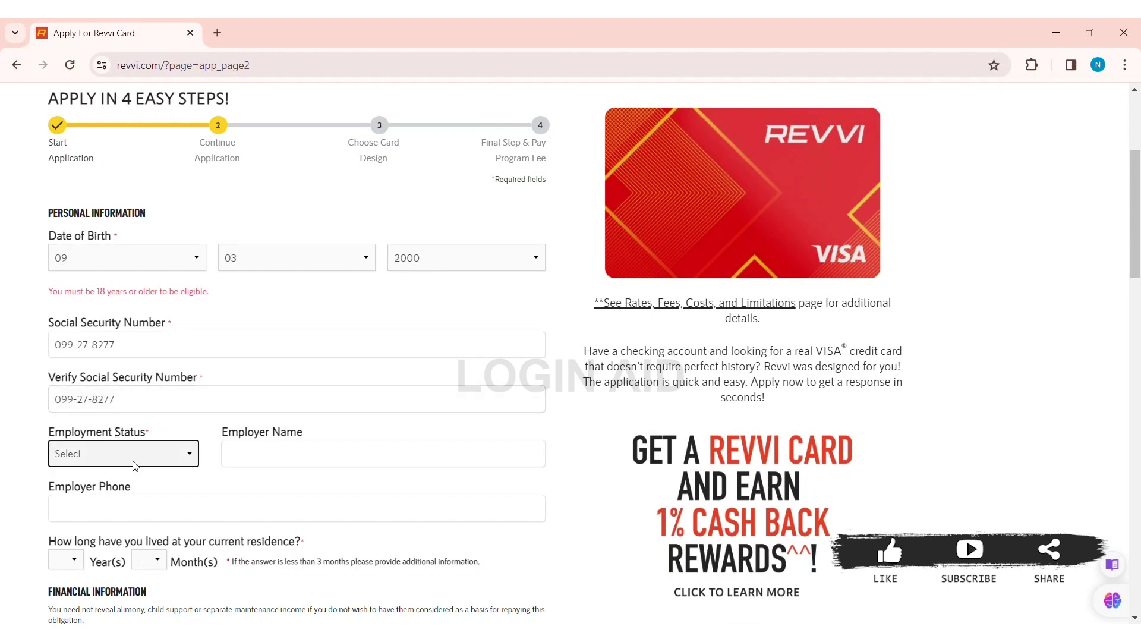
click(138, 509)
click(270, 459)
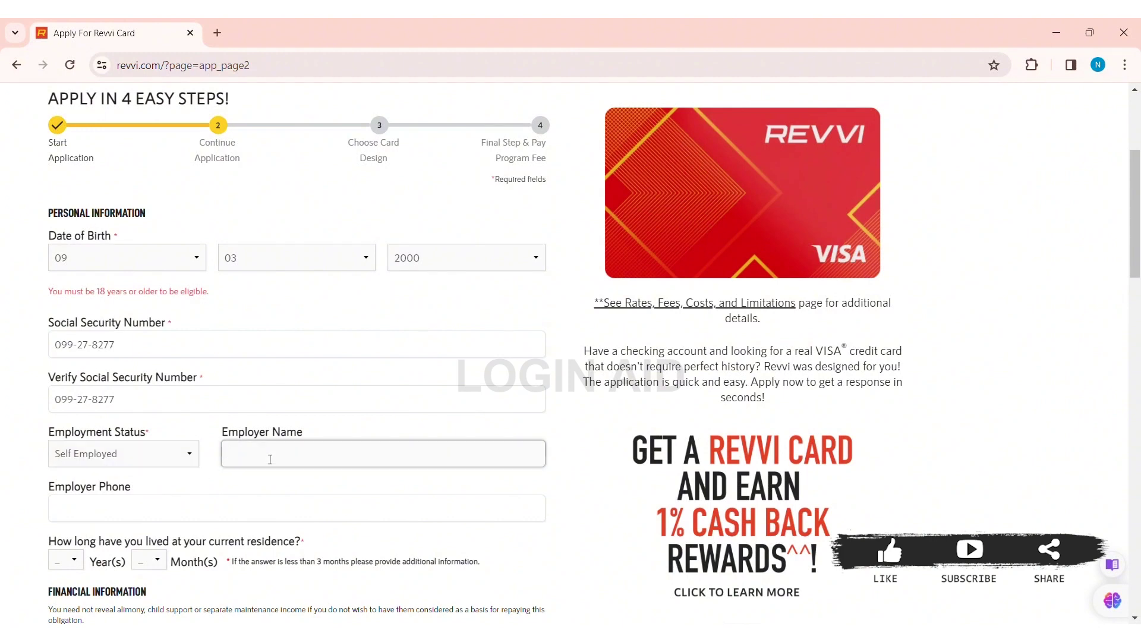
click(149, 507)
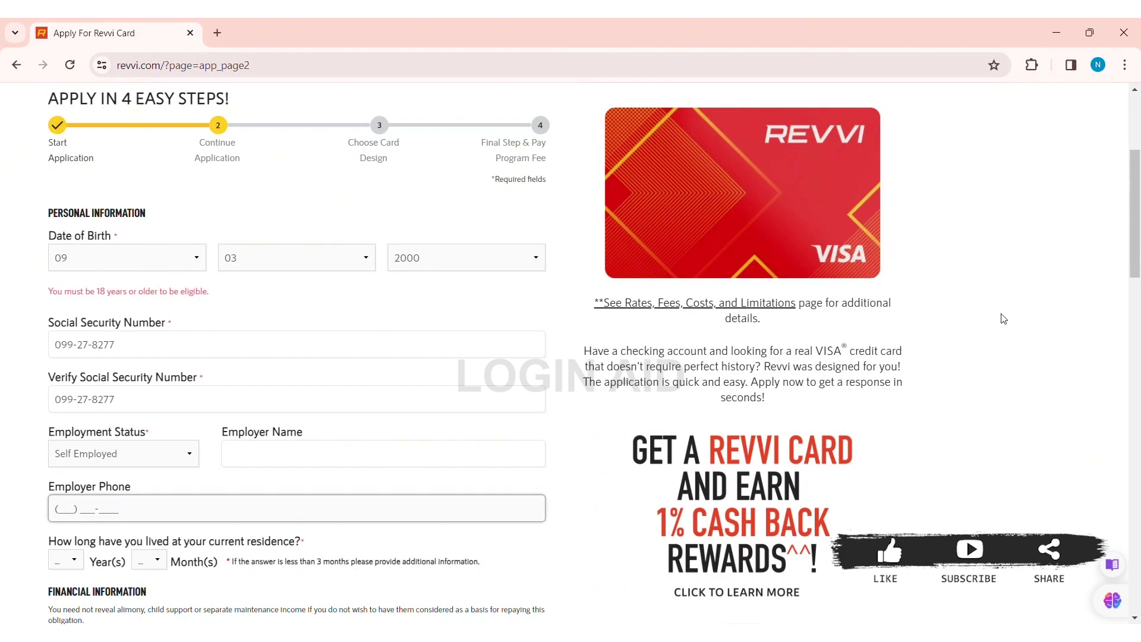
scroll(1139, 199, down, 5)
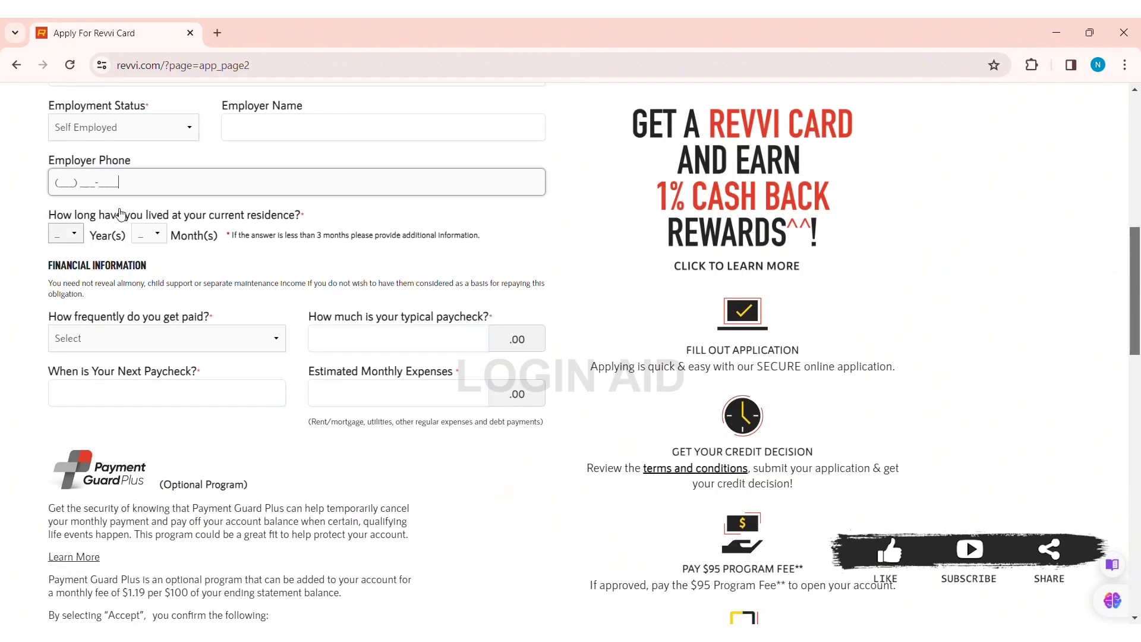
Step: Set time at current residence to 5 years 3 months and pay frequency to Monthly
click(78, 233)
click(69, 330)
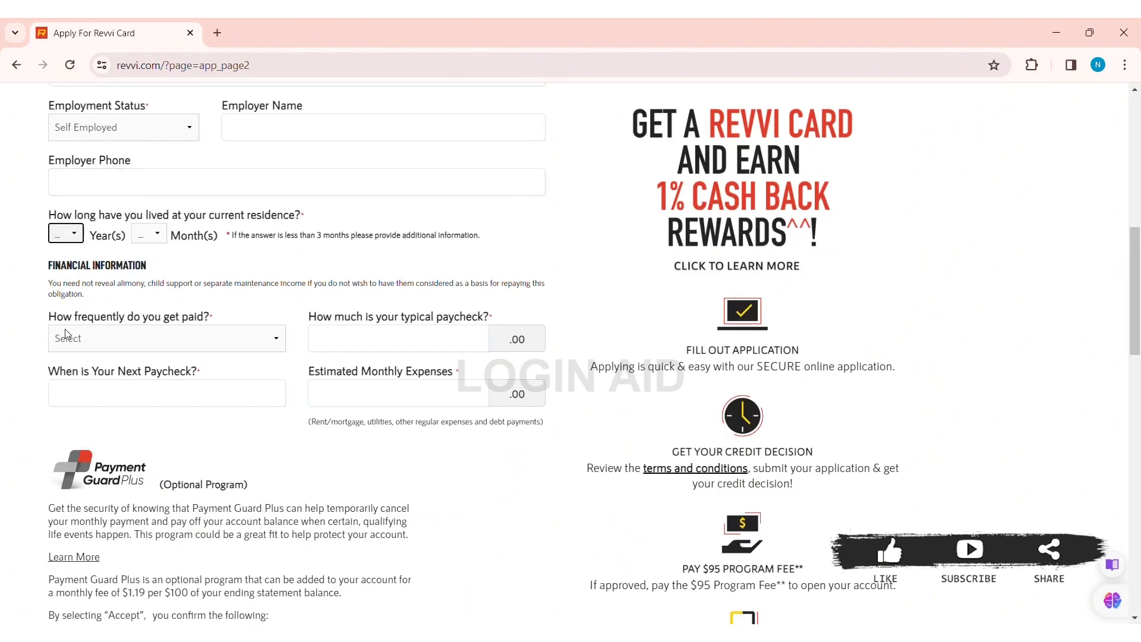
click(151, 241)
click(146, 306)
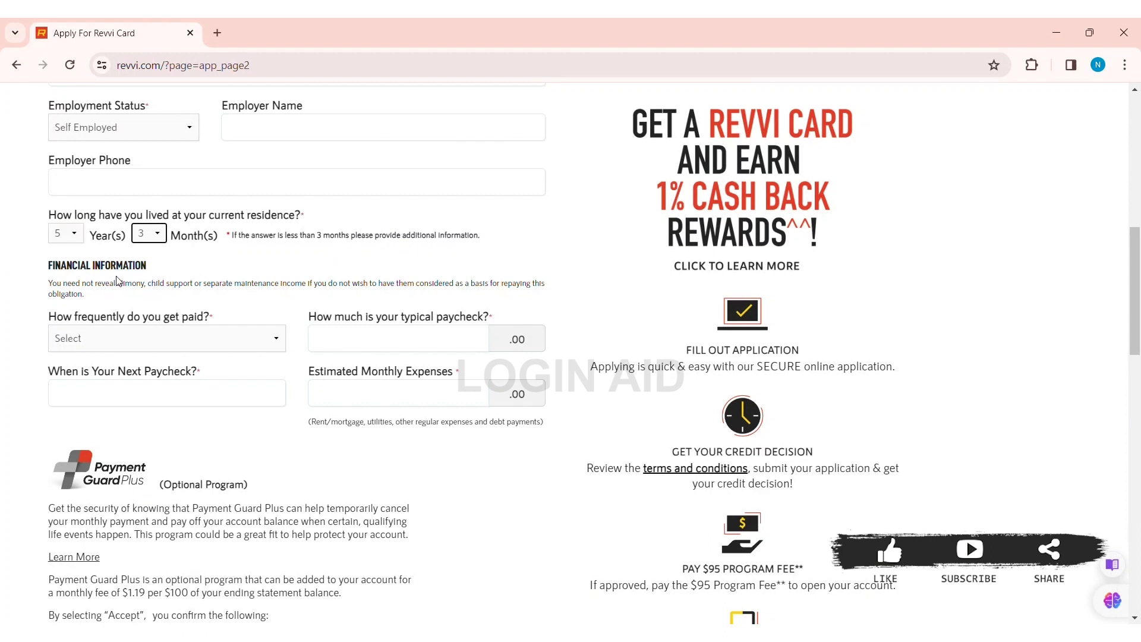
click(221, 341)
click(164, 394)
Step: Enter a 20,000 paycheck, next paycheck date 03/30/2024, and 2,000 monthly expenses
click(428, 339)
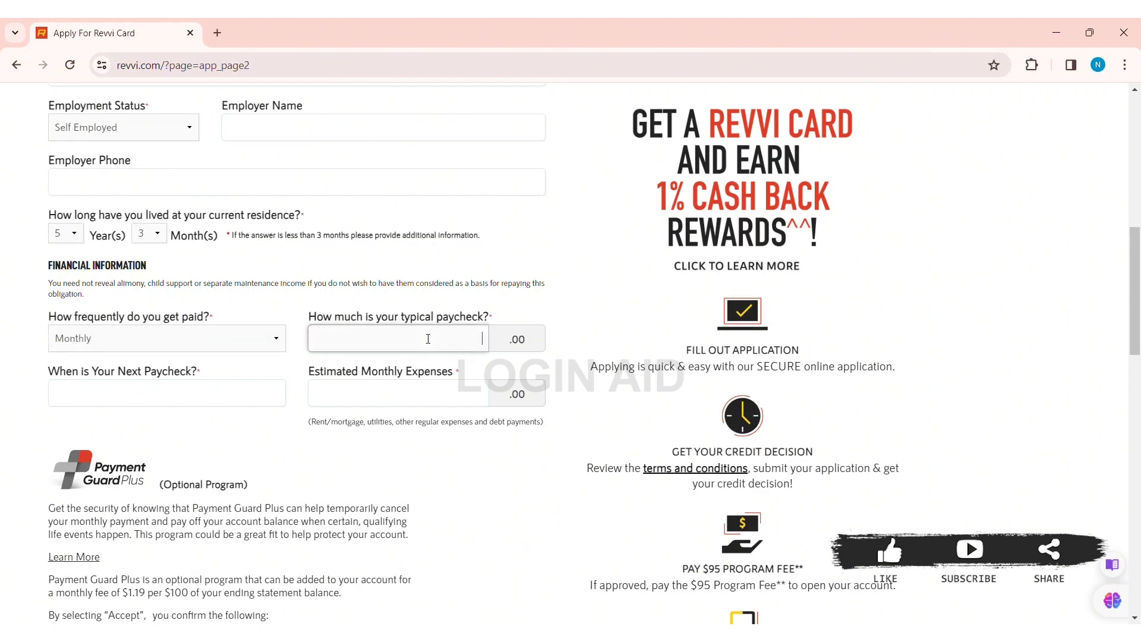
text(200)
key(BackSpace)
click(143, 397)
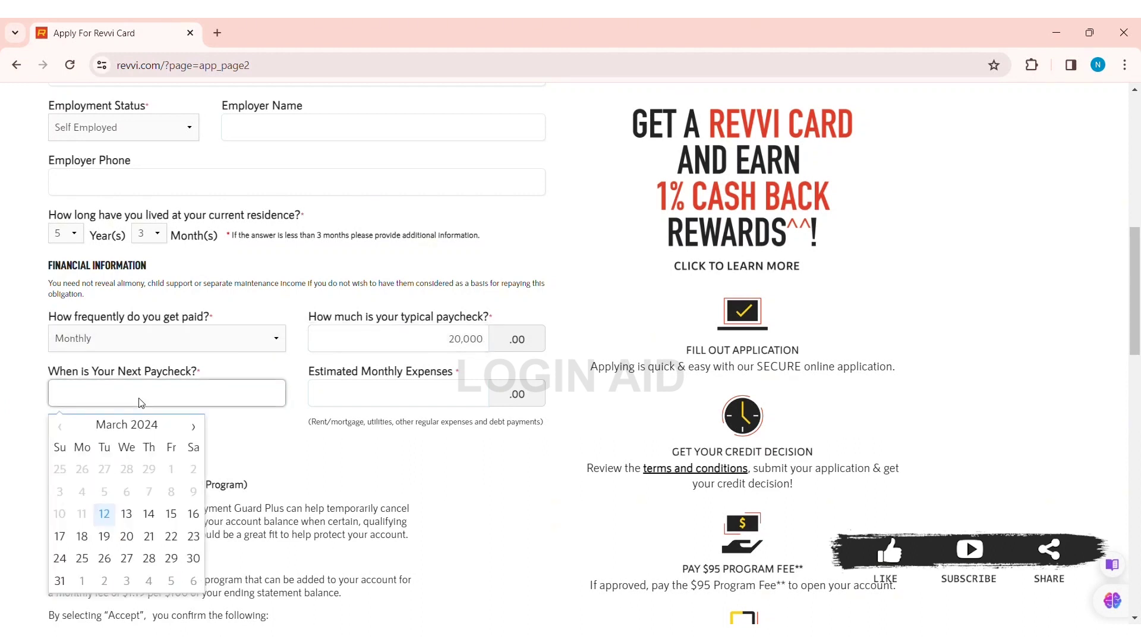
click(193, 559)
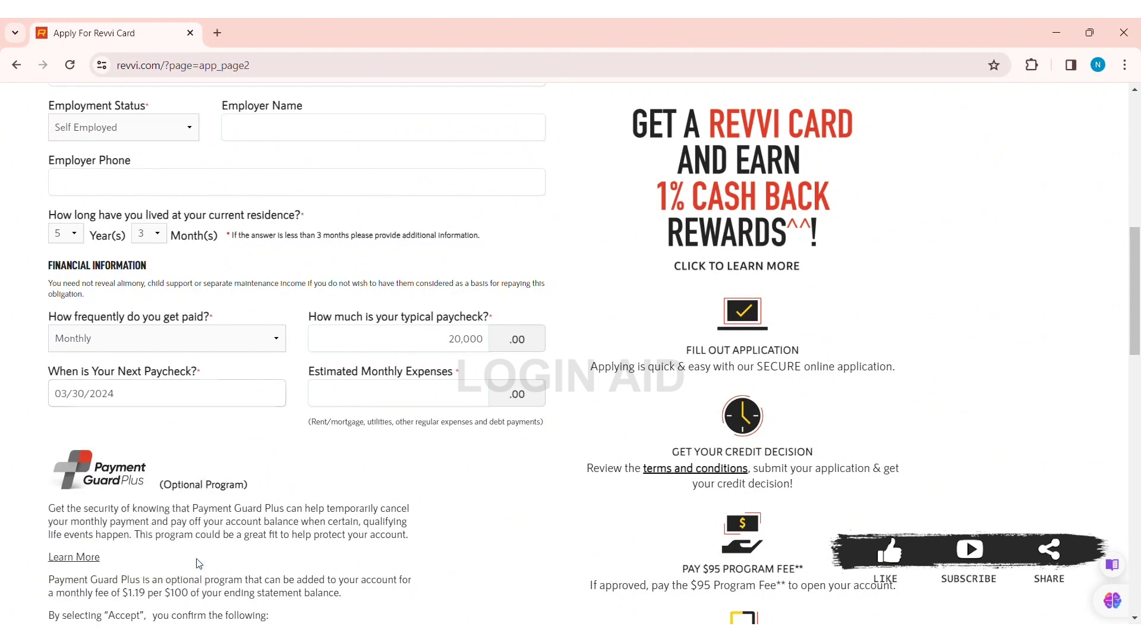
click(404, 390)
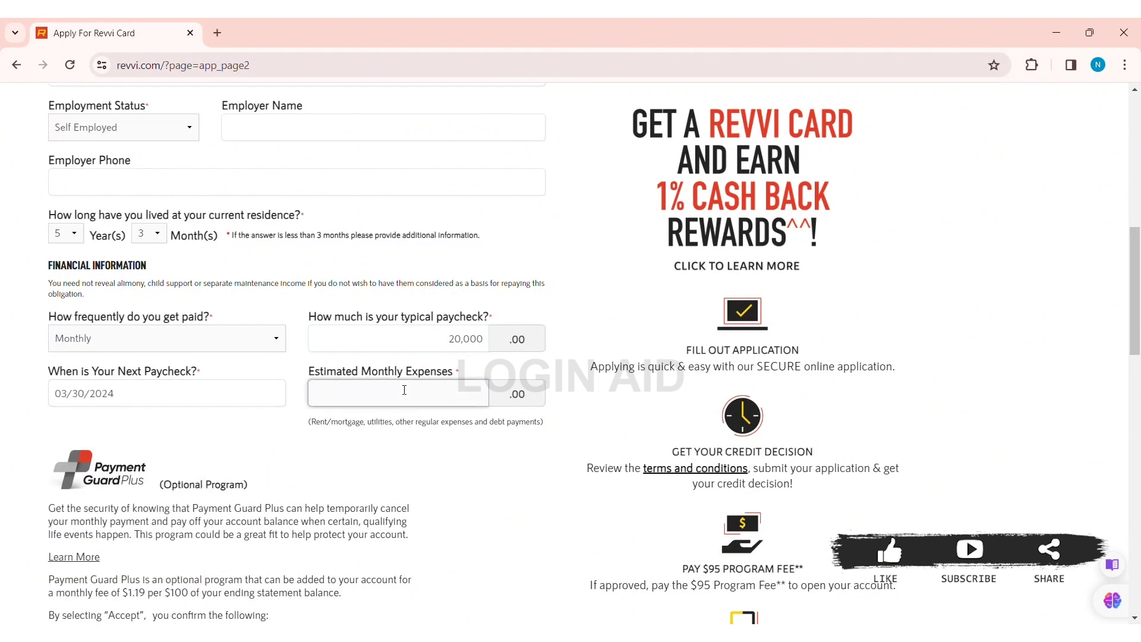
text(2000)
drag(1135, 277, 1139, 367)
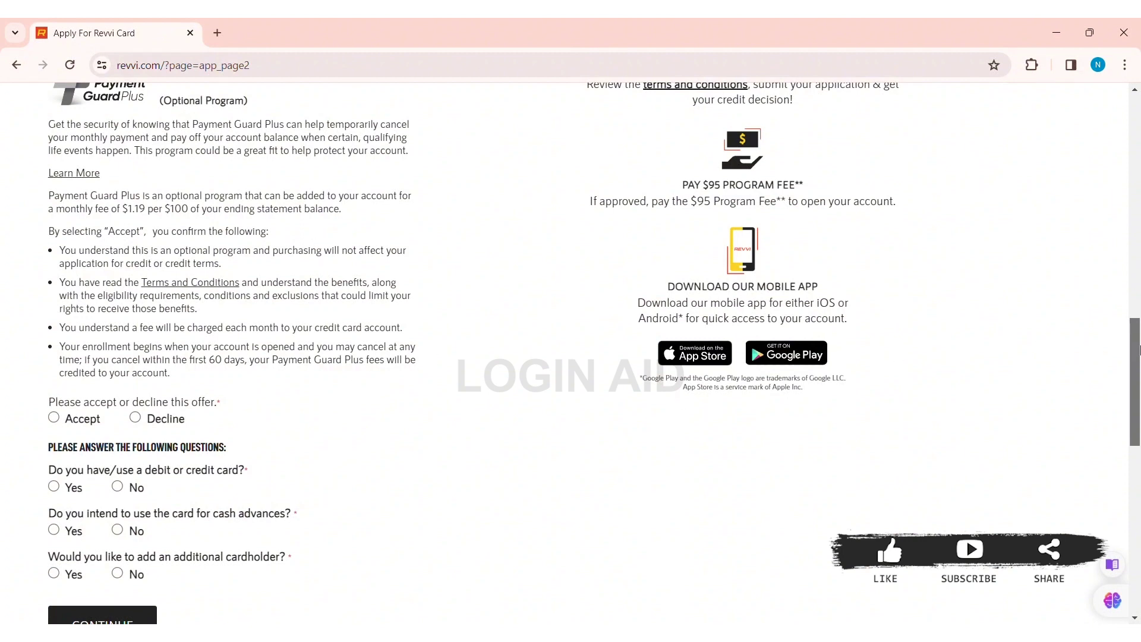
Step: Accept Payment Guard Plus, answer Yes to cash advances, decline an additional cardholder, and continue
drag(1135, 351, 1135, 417)
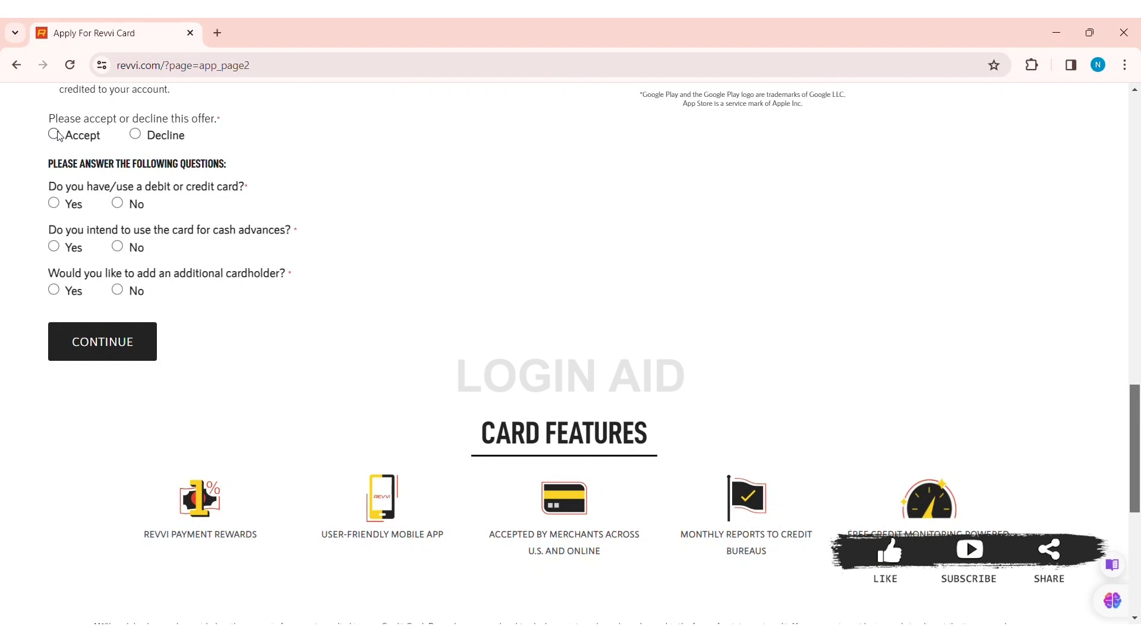
click(55, 134)
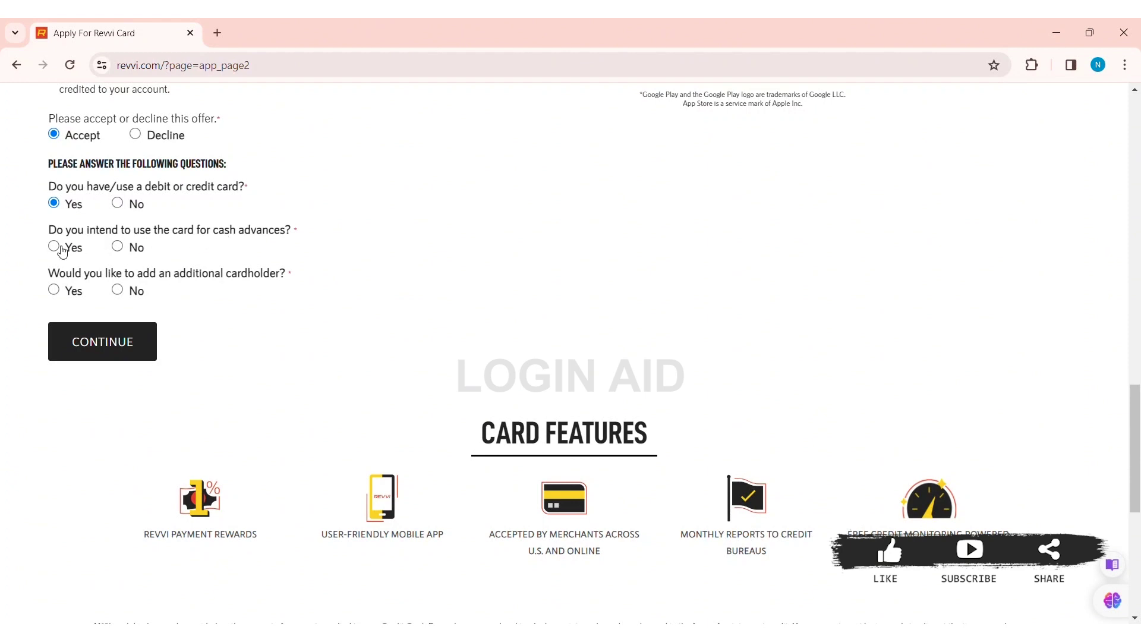
click(54, 246)
click(124, 295)
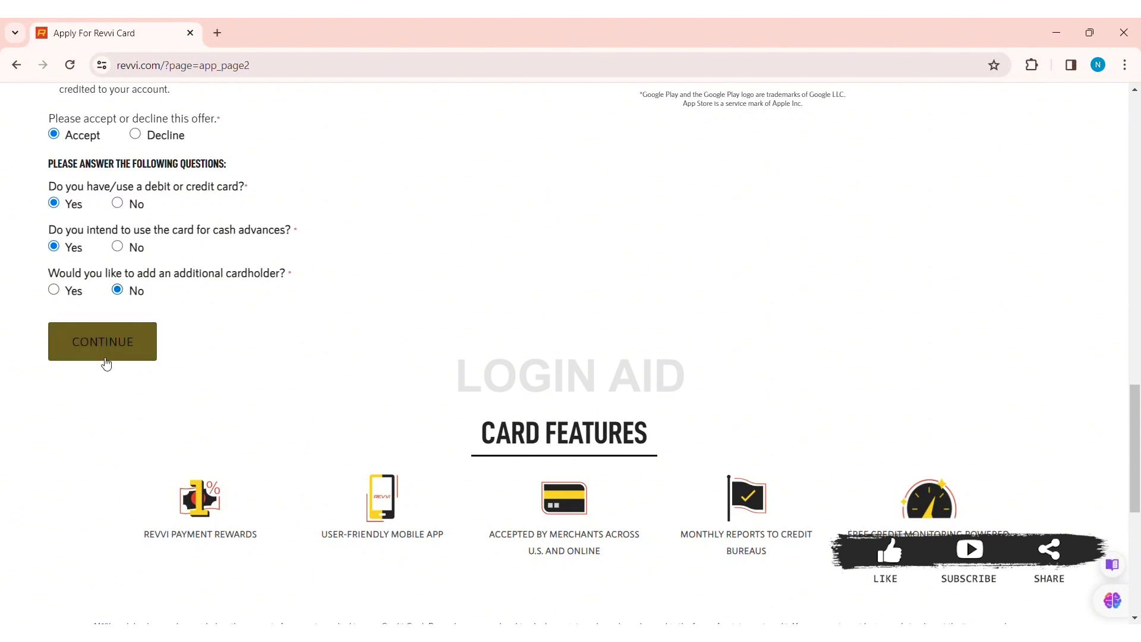
click(103, 338)
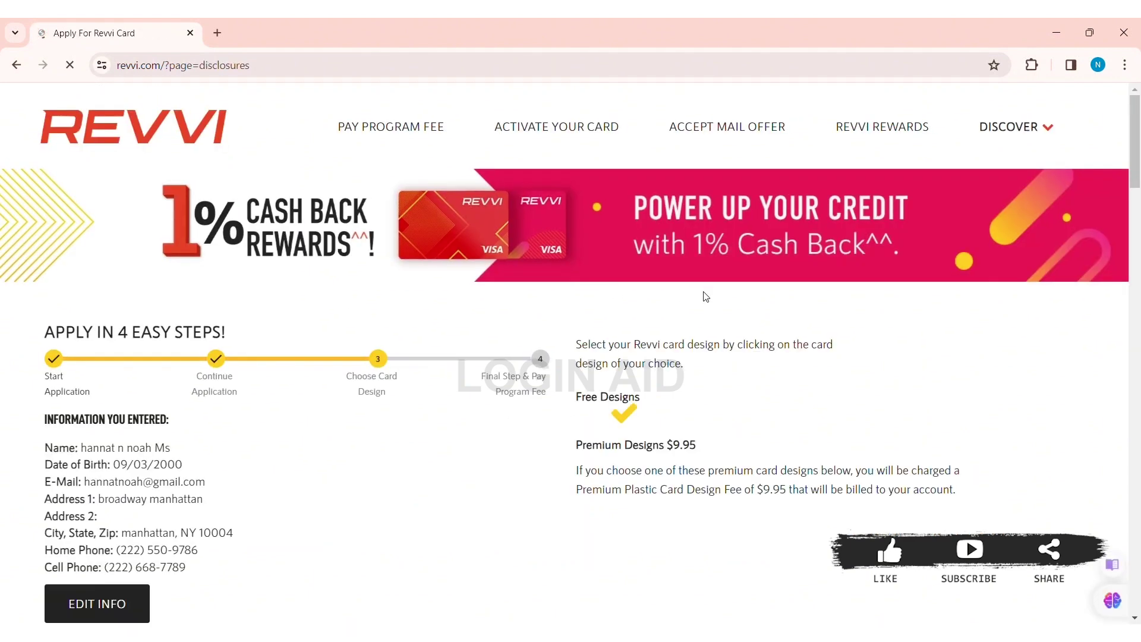
Step: Choose the multicolor premium card design after trying the pink and first premium designs
drag(1136, 153, 1138, 178)
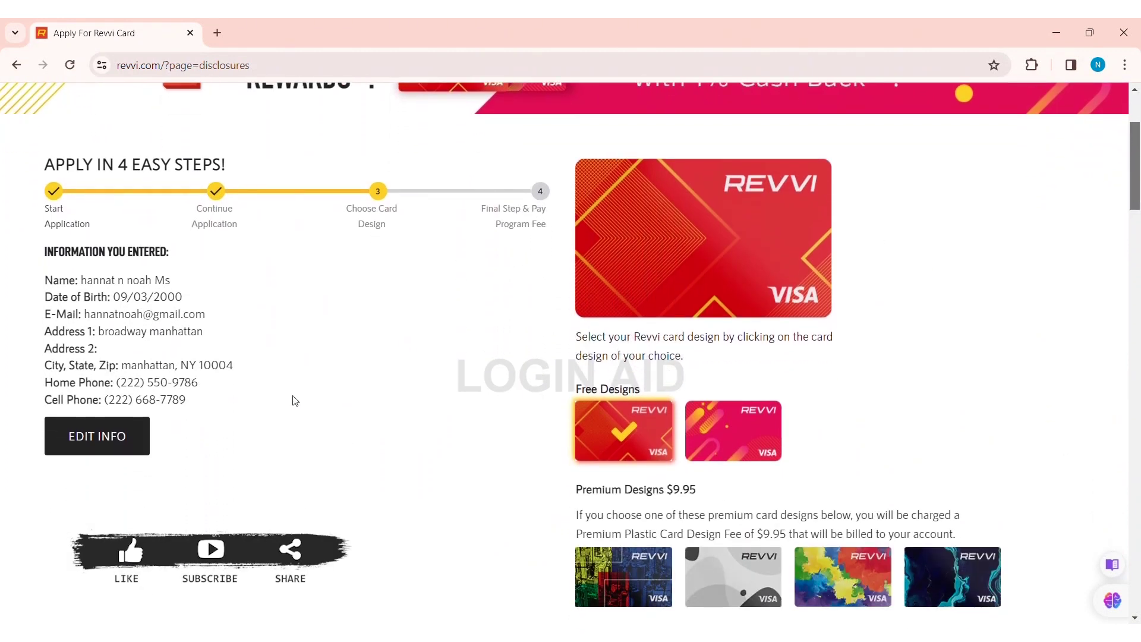
click(724, 428)
drag(1136, 153, 1136, 185)
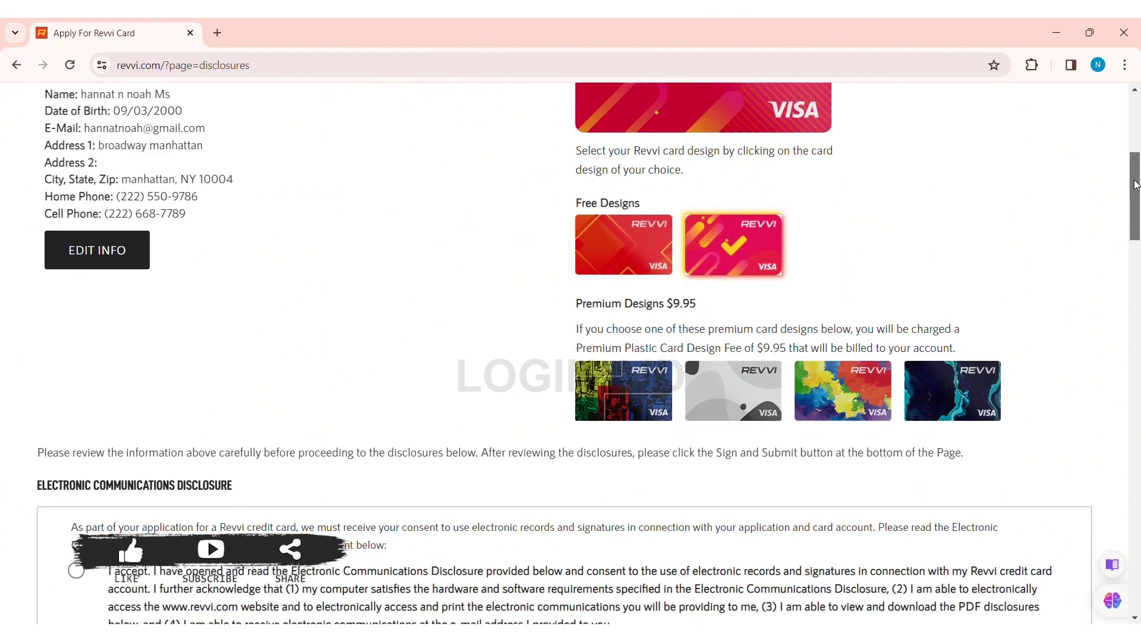
click(652, 409)
click(843, 389)
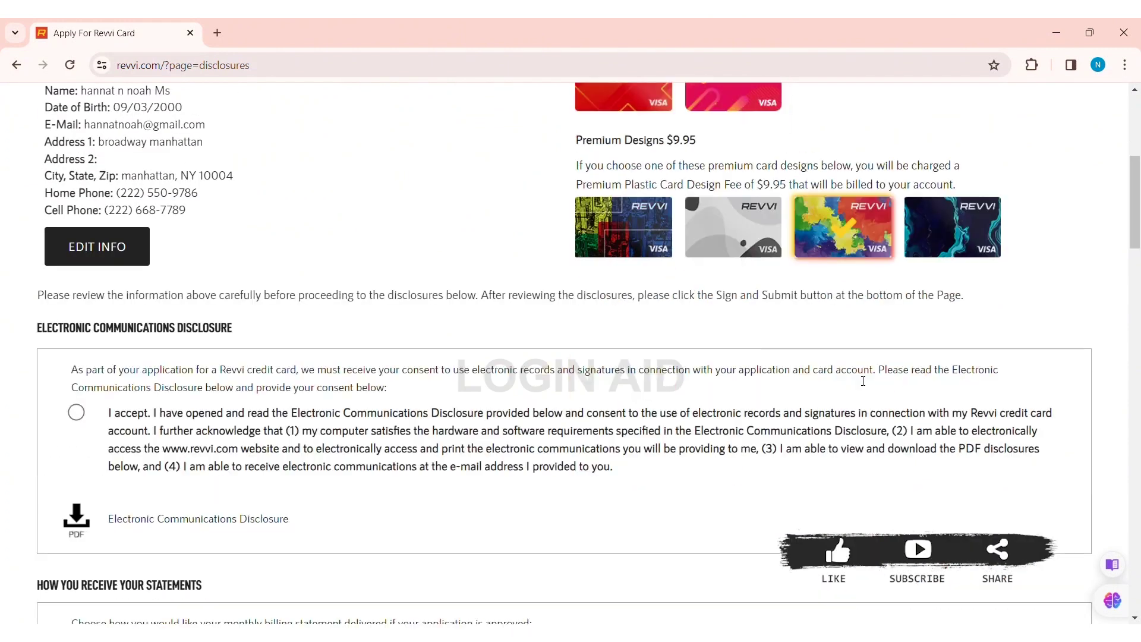
scroll(1135, 187, up, 4)
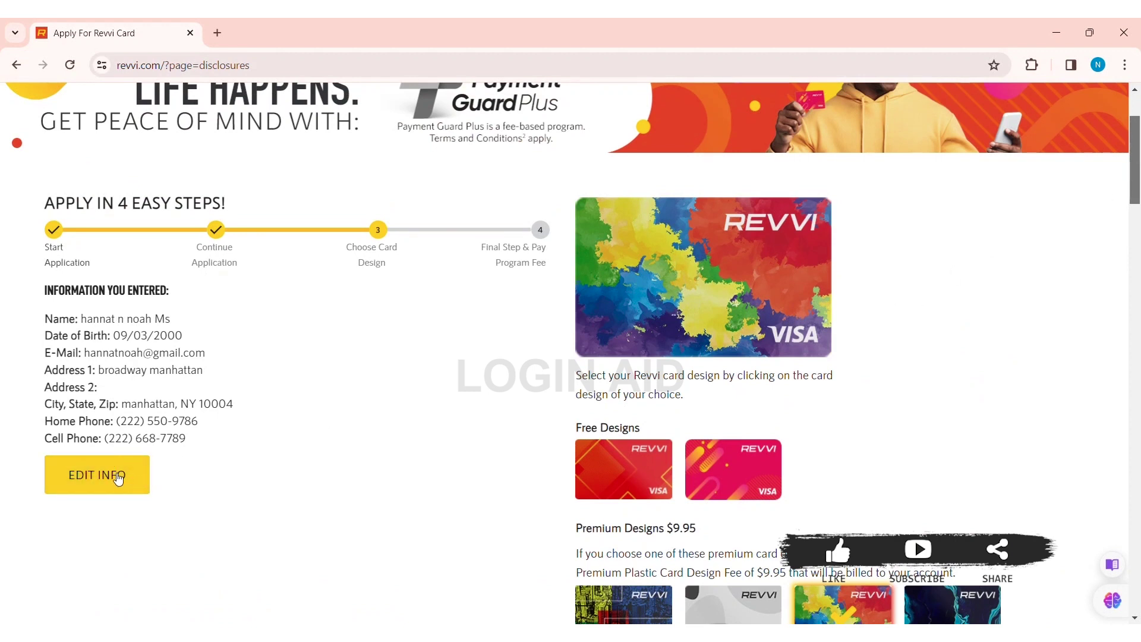
drag(1136, 183, 1138, 270)
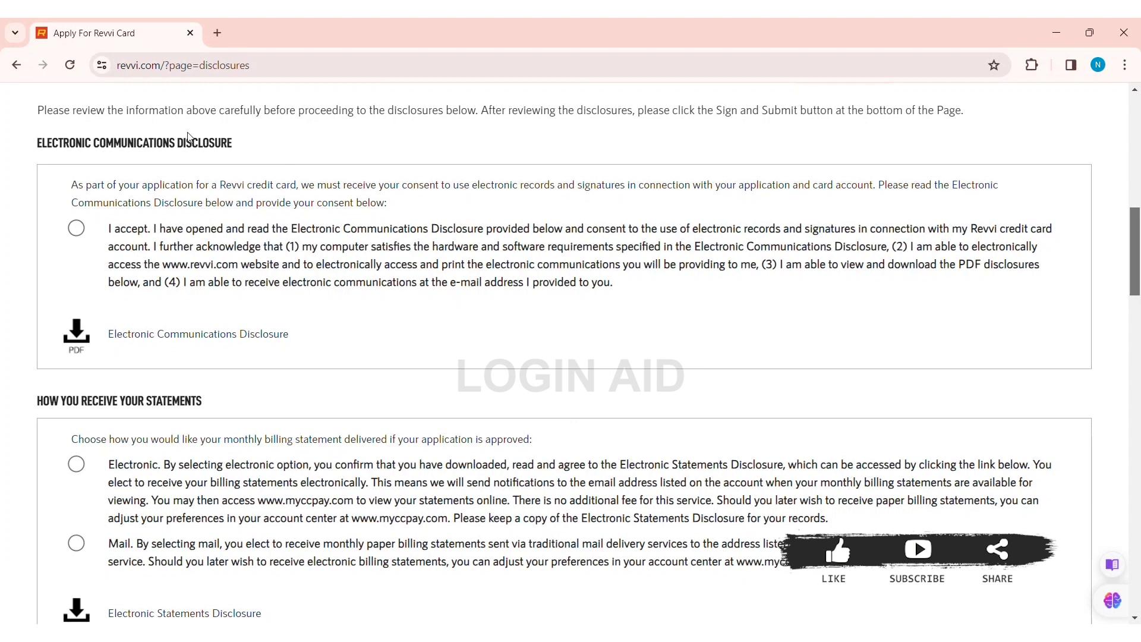
Step: Accept the electronic communications disclosure and have monthly statements delivered by Mail
click(75, 229)
click(76, 464)
click(76, 542)
scroll(1137, 280, down, 4)
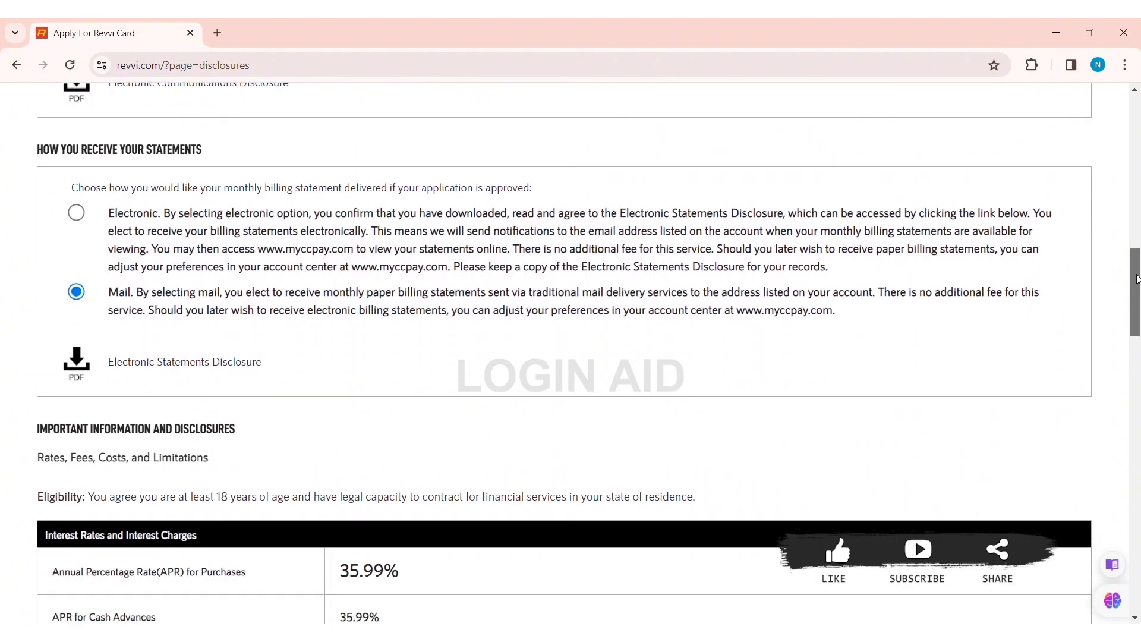
drag(1137, 280, 1136, 311)
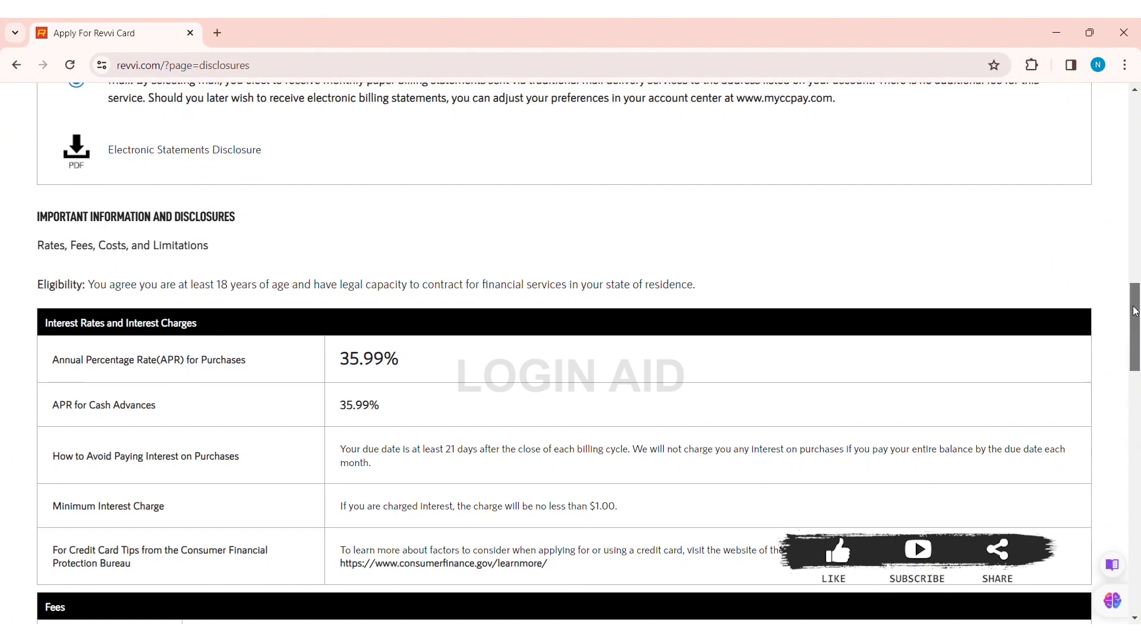
drag(1135, 301, 1119, 482)
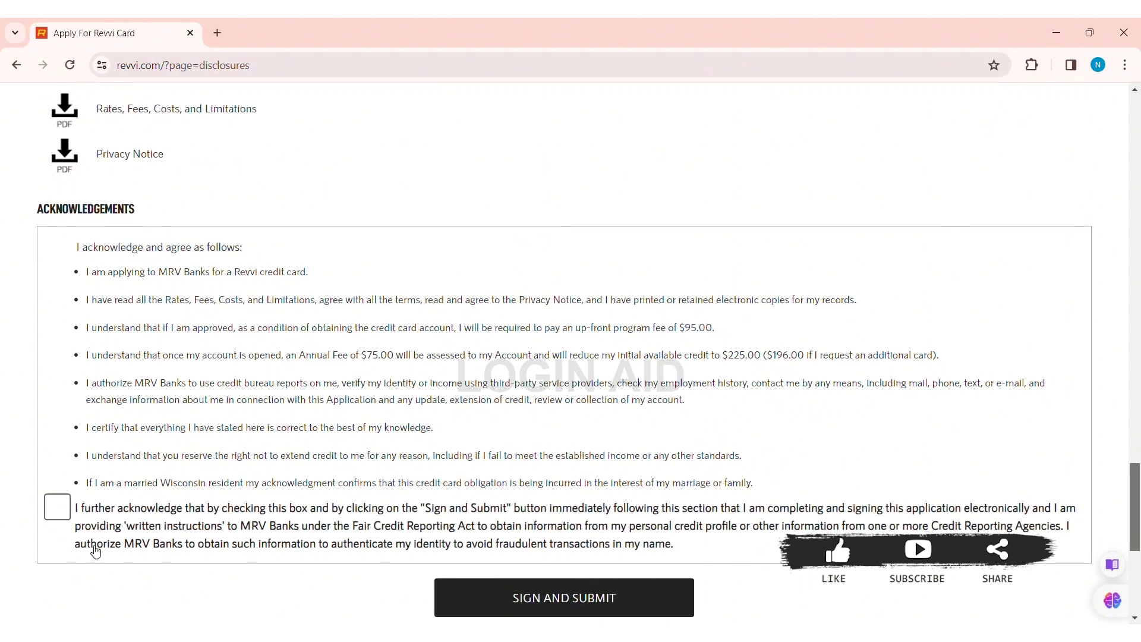
Step: Check the credit-report authorization acknowledgement and sign and submit the application
click(62, 513)
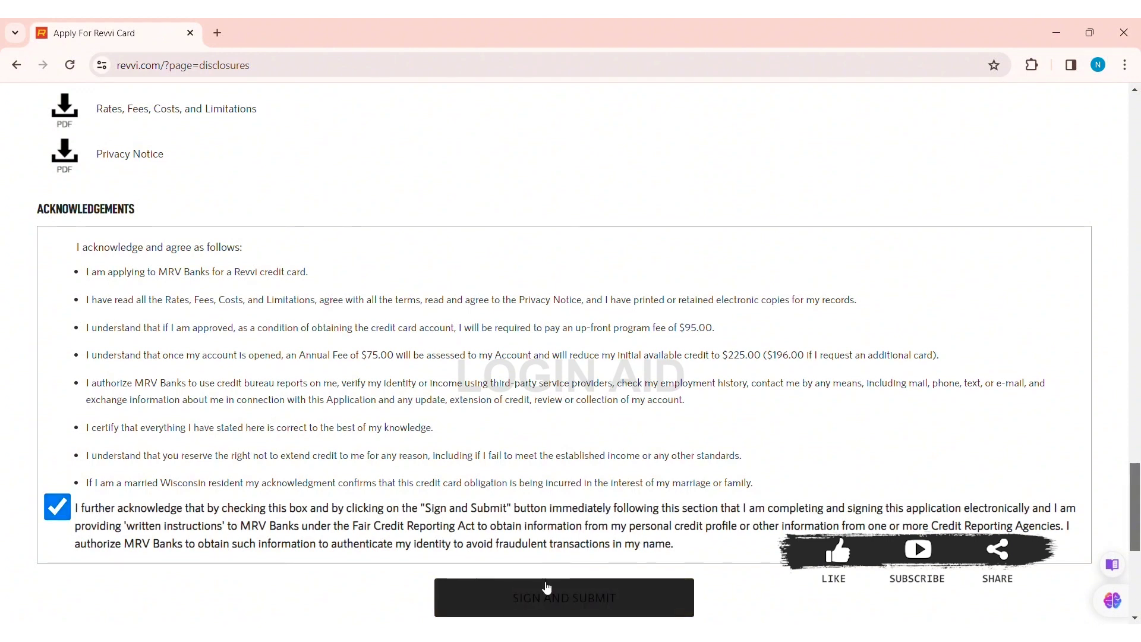
click(560, 599)
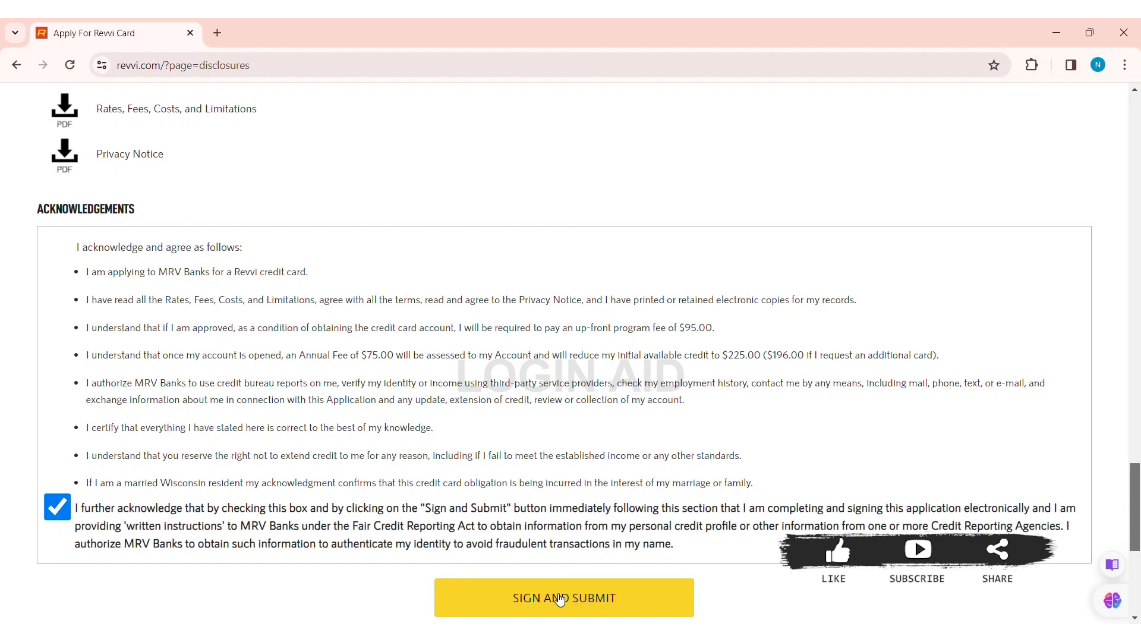